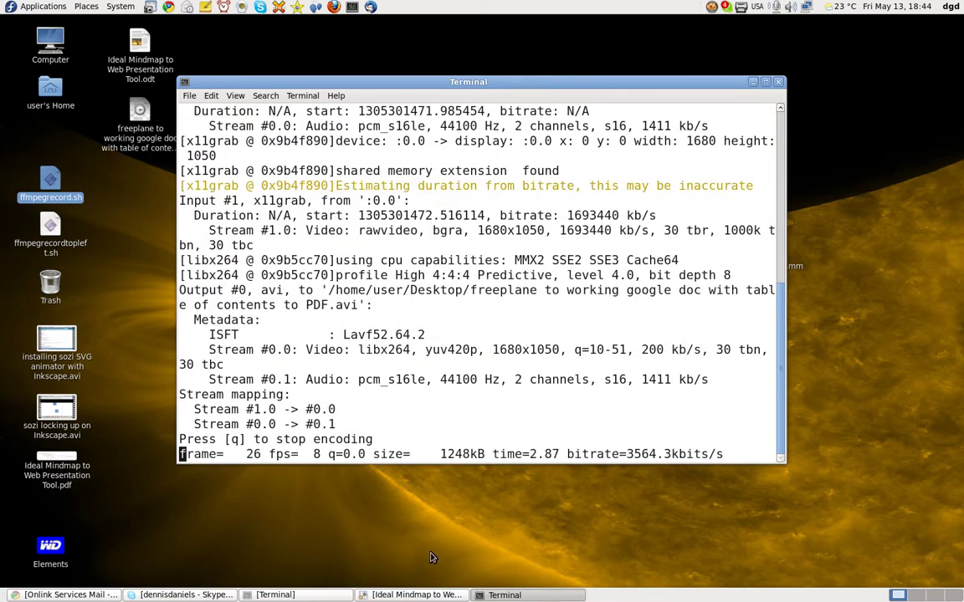
Step: Export the Freeplane map as an OpenOffice Writer .odt on the Desktop, overwriting the old copy
click(414, 595)
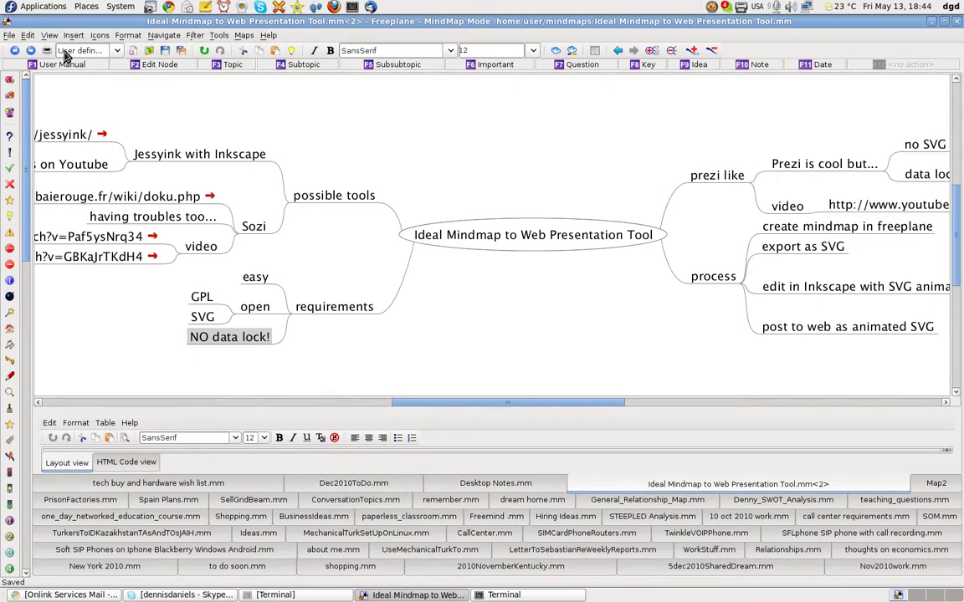
click(8, 37)
mouse_move(36, 168)
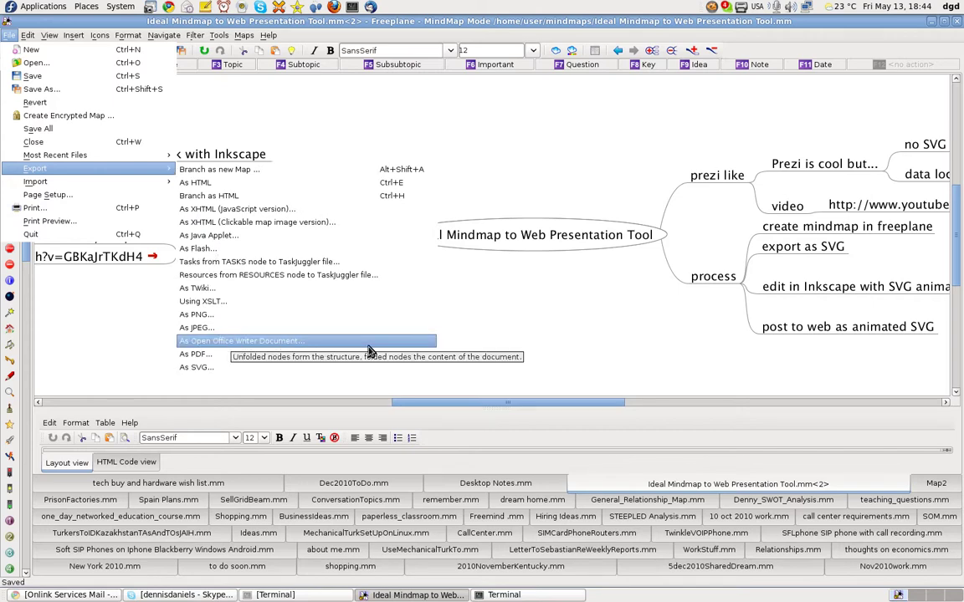
click(318, 342)
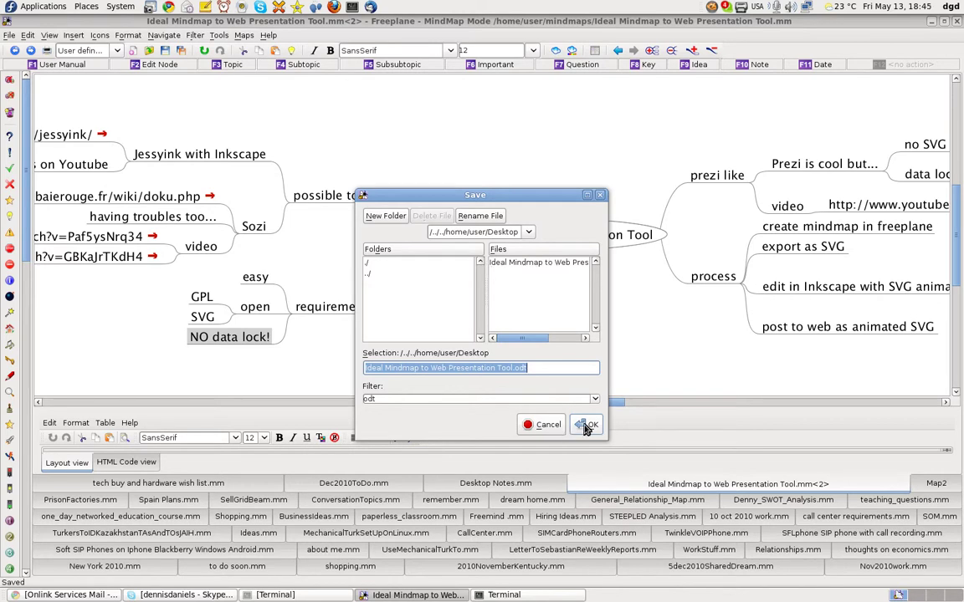
click(585, 424)
key(Return)
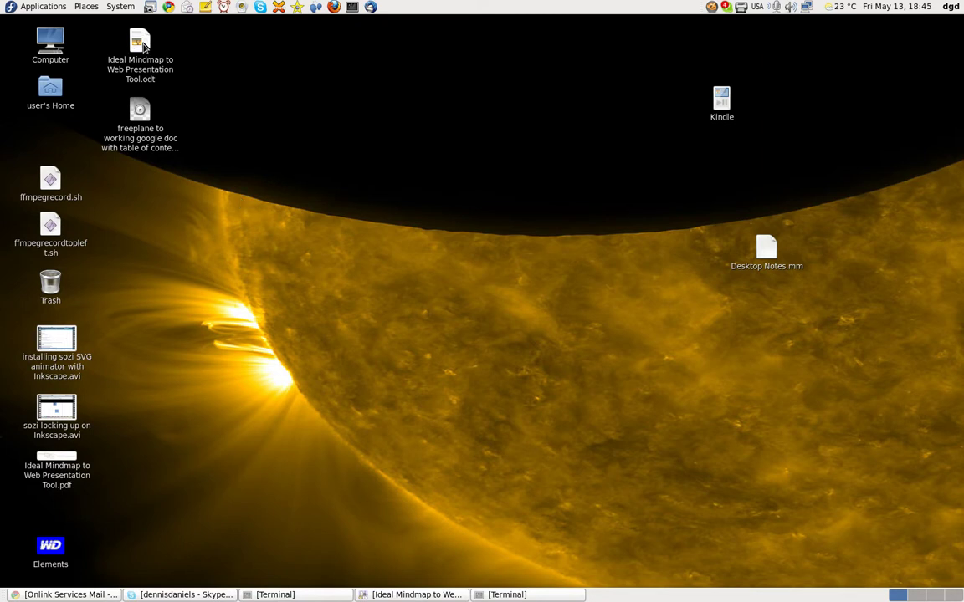
Step: Open Ideal Mindmap to Web Presentation Tool.odt in OpenOffice.org Writer and scroll through its headings
right_click(142, 46)
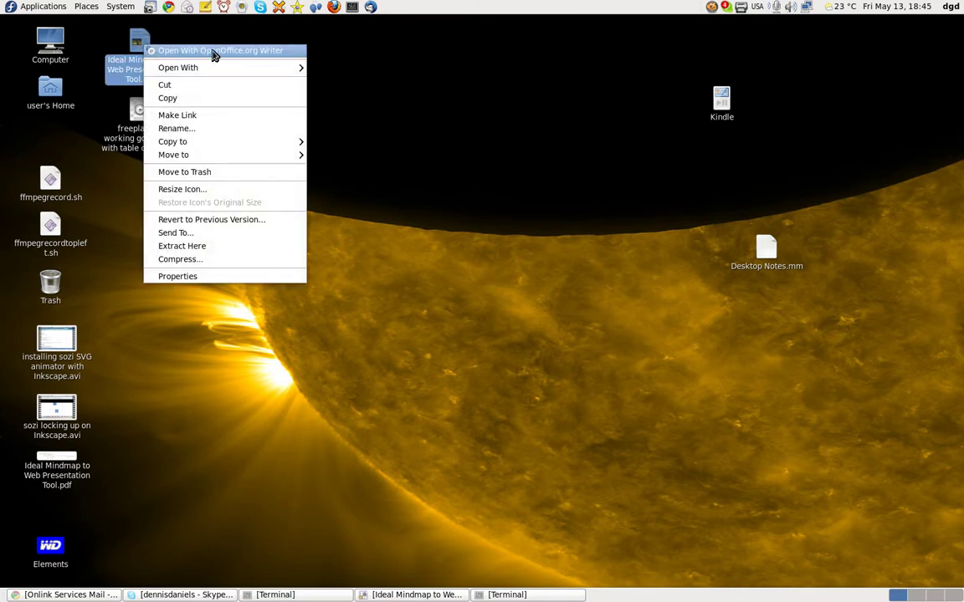
click(213, 52)
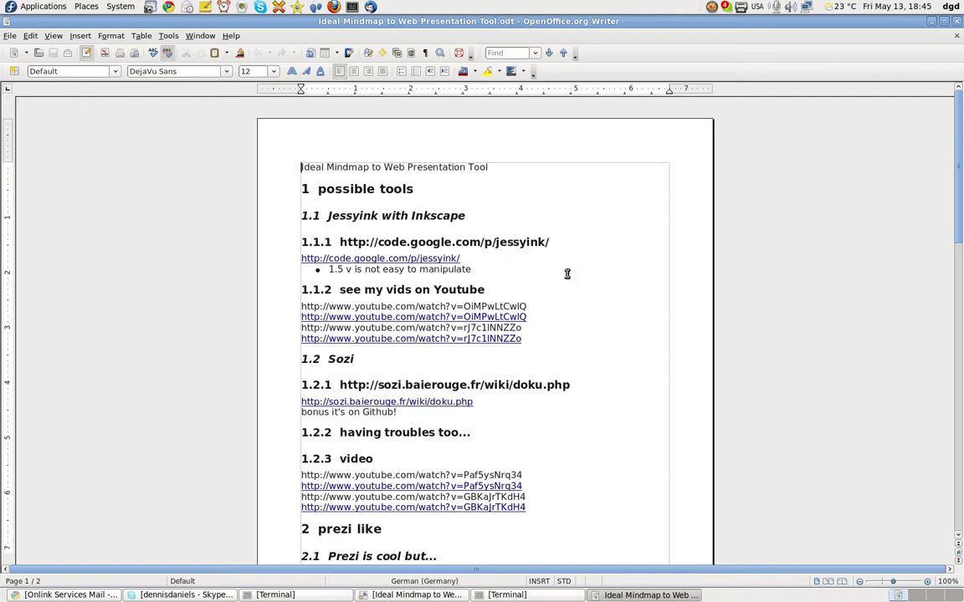
scroll(575, 276, down, 1)
scroll(574, 276, down, 1)
scroll(574, 276, down, 2)
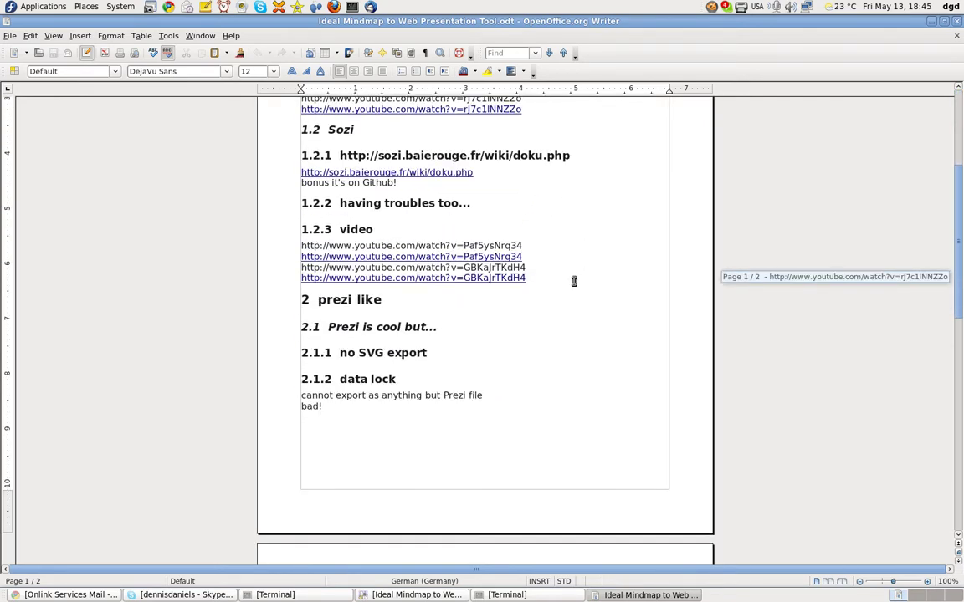
scroll(502, 375, down, 2)
scroll(502, 375, down, 3)
scroll(504, 374, down, 1)
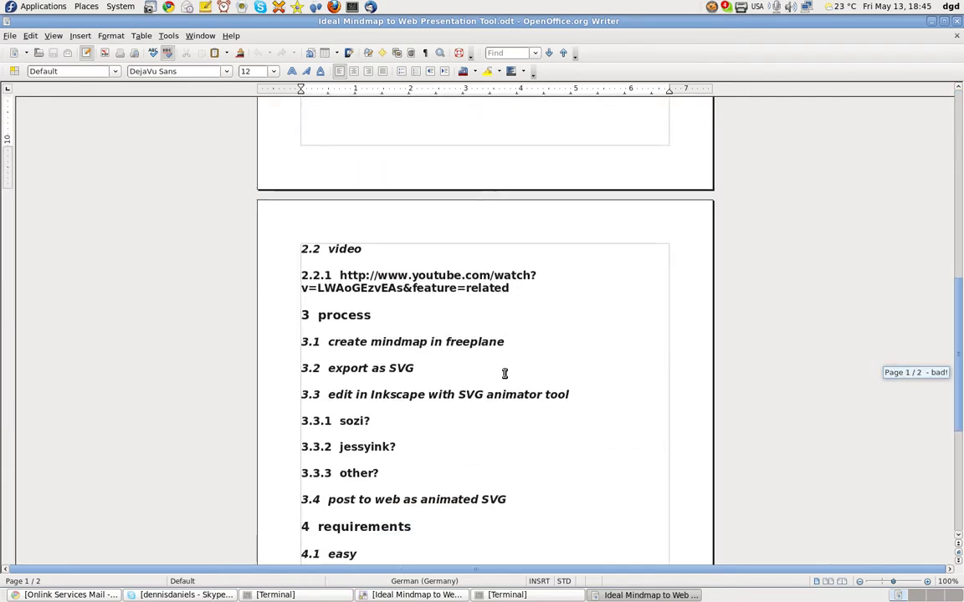
scroll(505, 373, down, 2)
scroll(505, 373, up, 5)
scroll(506, 368, up, 5)
scroll(505, 364, up, 2)
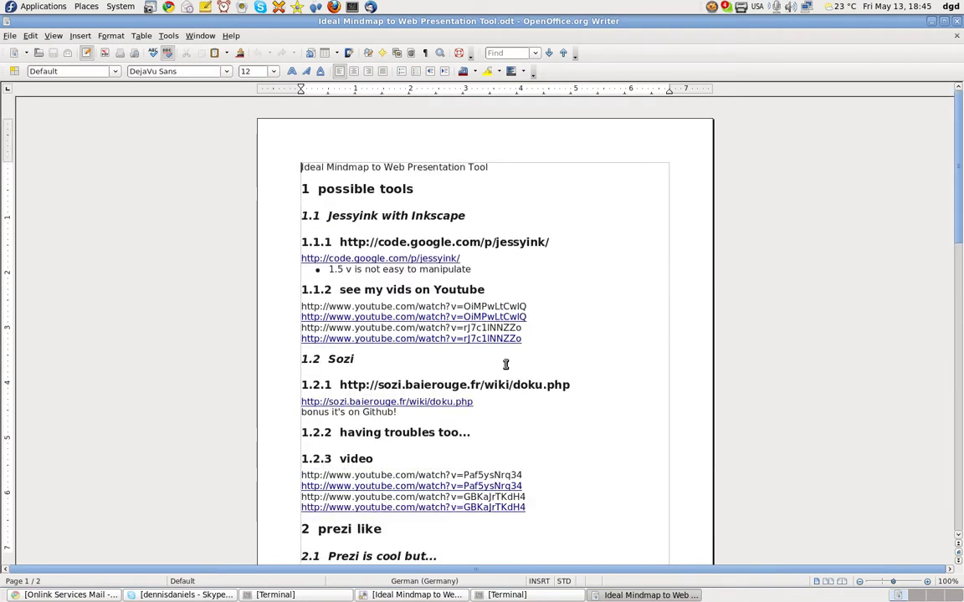
Step: In Writer, add a blank line below the title and select all the document text
click(517, 184)
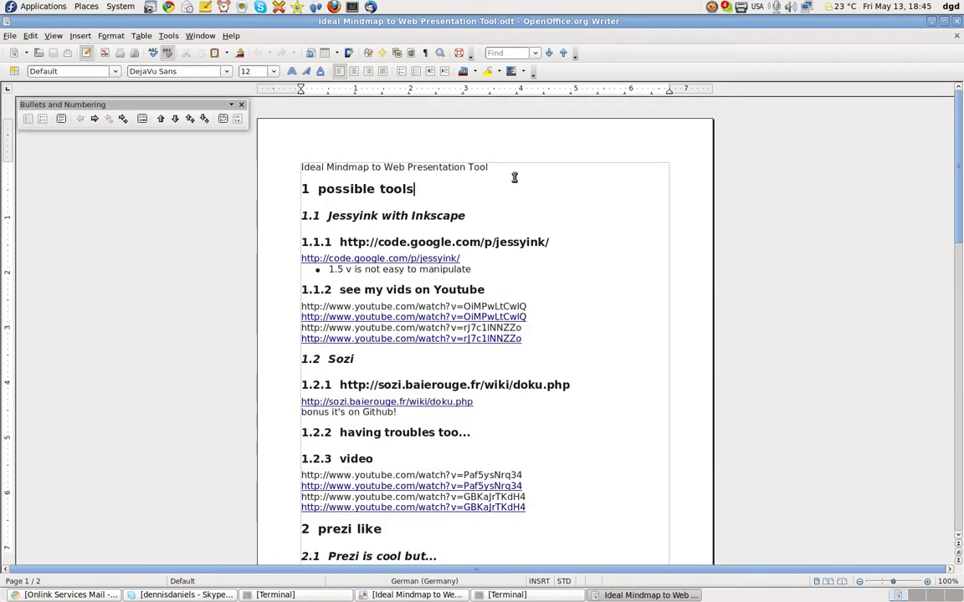
key(End)
key(Return)
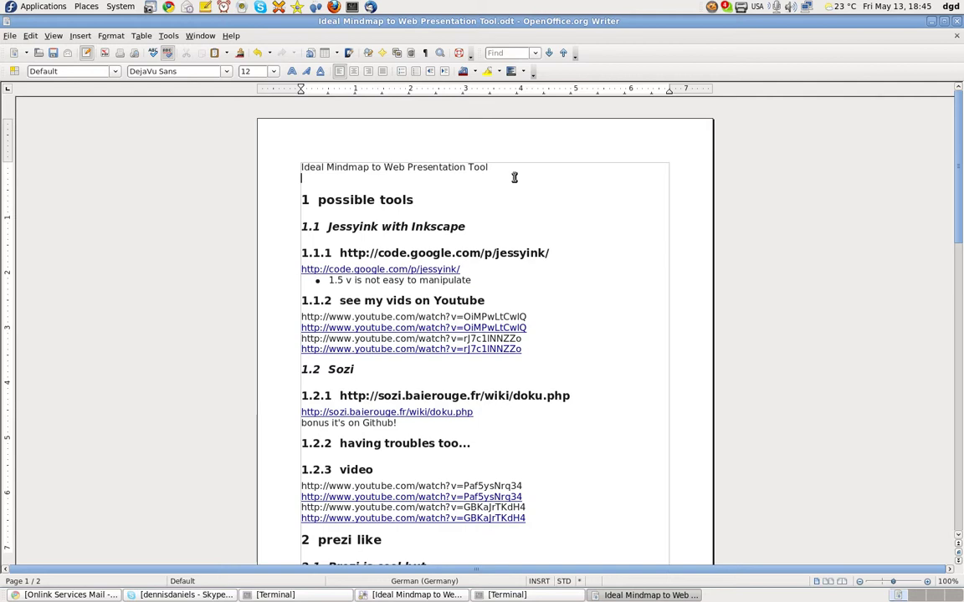
key(ctrl+a)
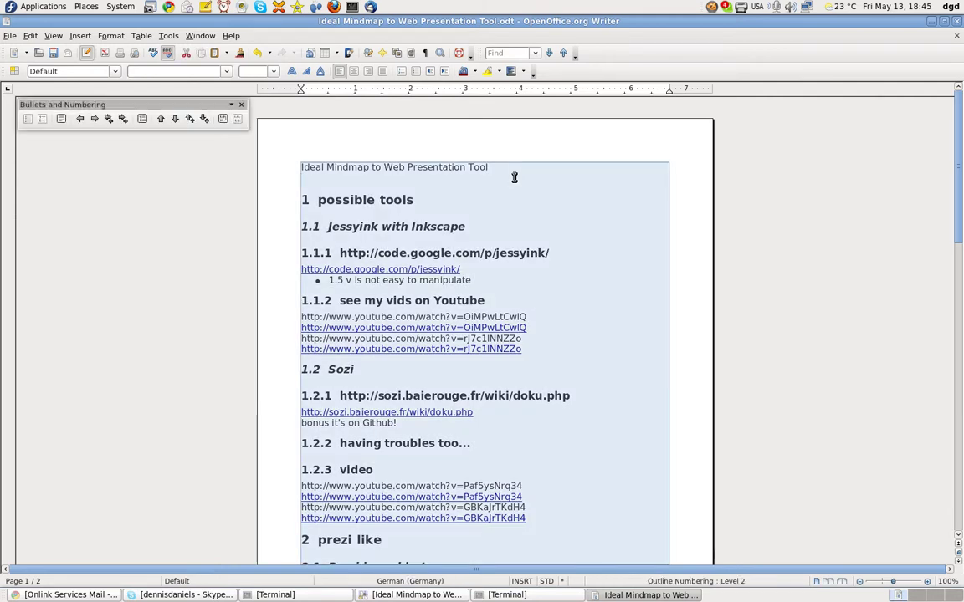
Step: Paste the mind map headings into the untitled Google Docs document and compare it with Writer
key(alt+Tab)
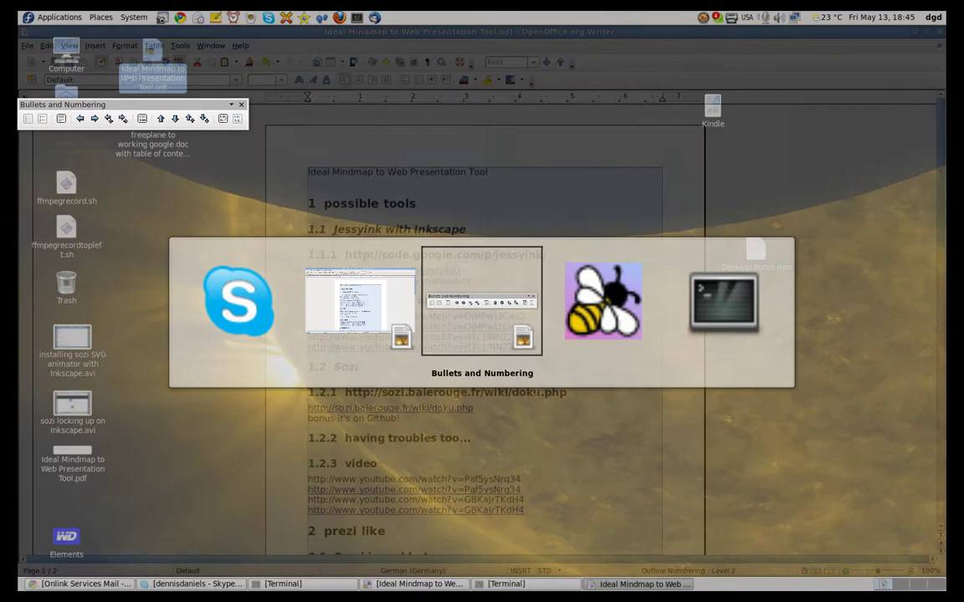
key(alt+Tab)
key(alt+Tab)
key(alt+Tab)
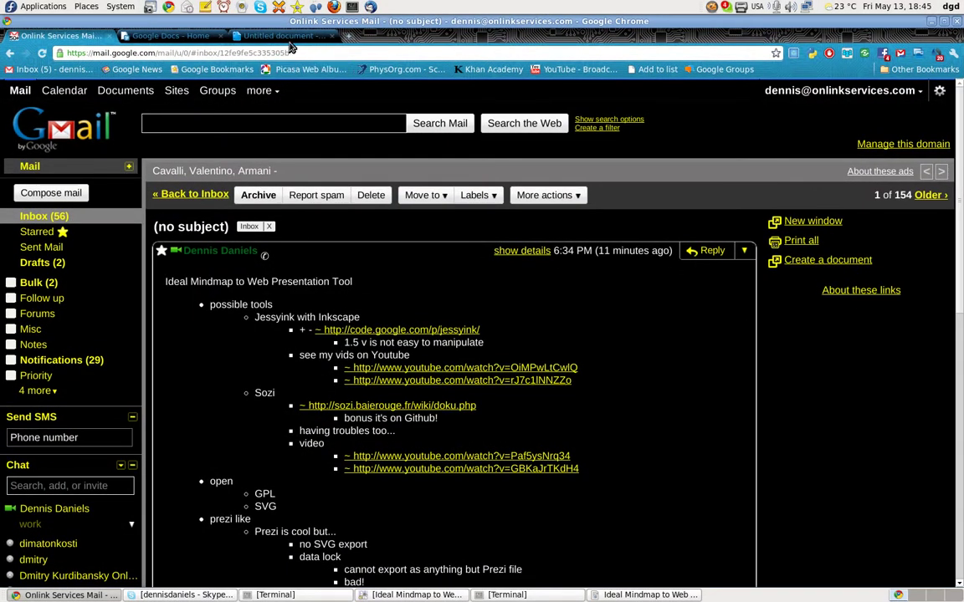
click(280, 36)
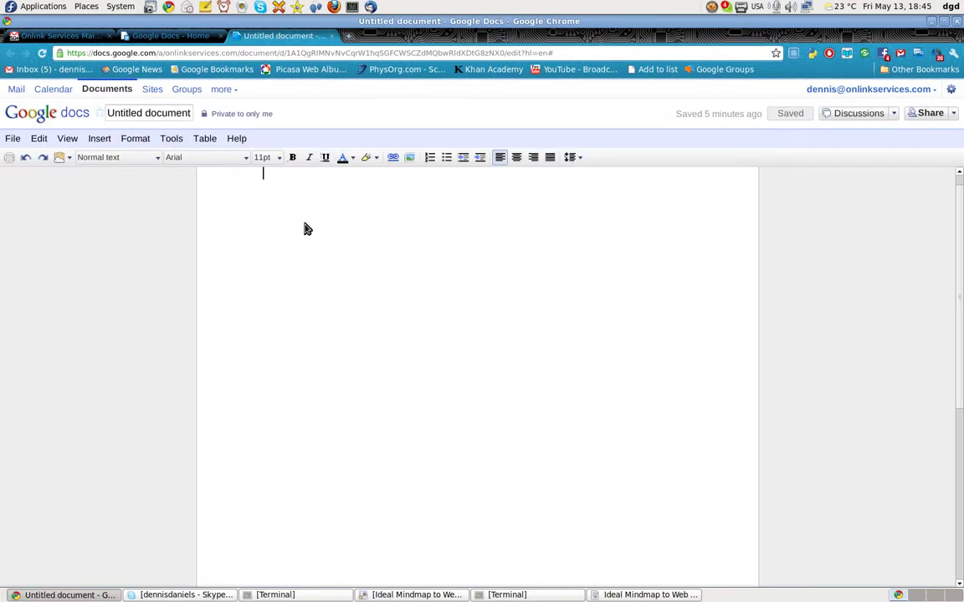
key(ctrl+v)
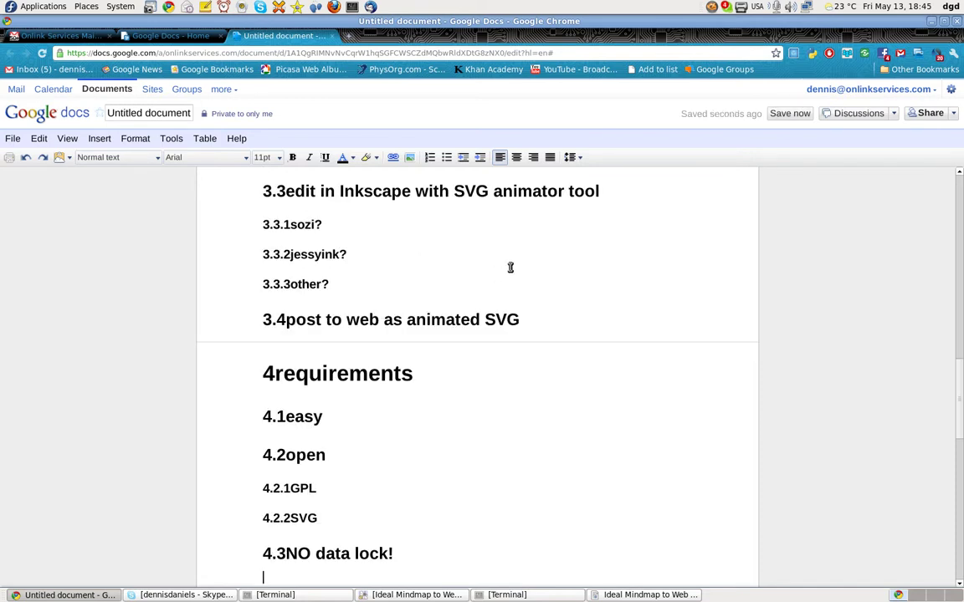
key(alt+Tab)
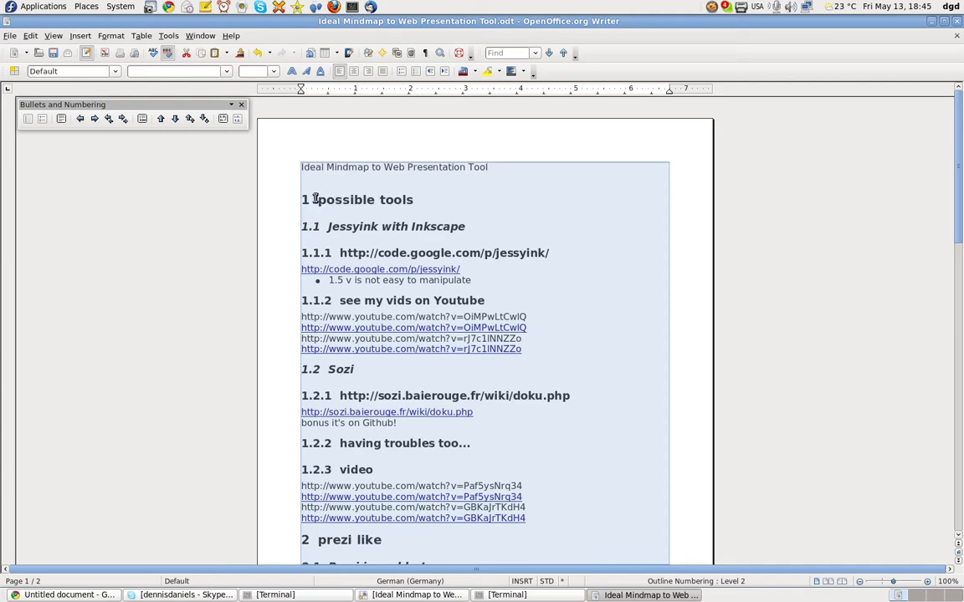
key(alt+Tab)
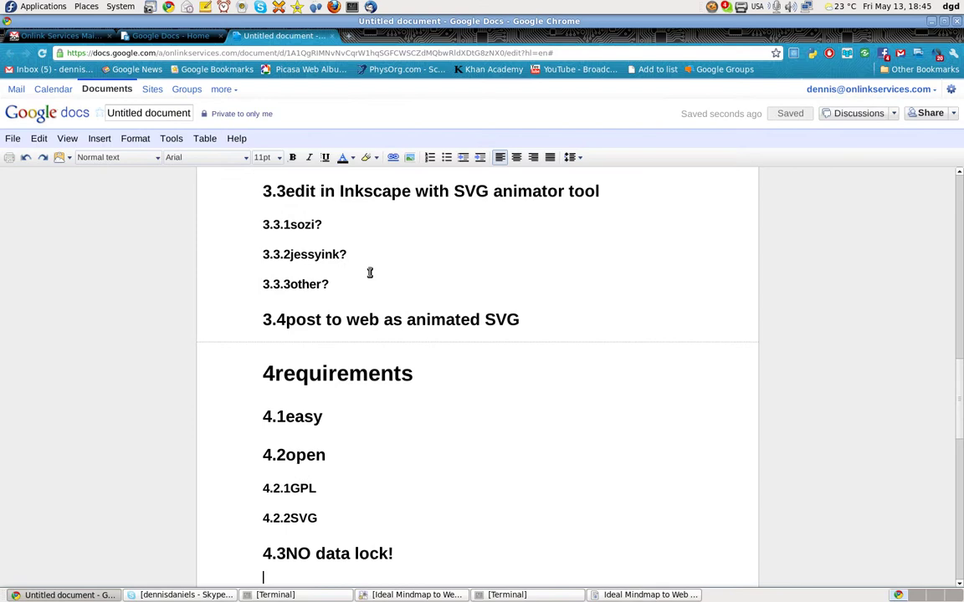
click(286, 190)
key(alt+Tab)
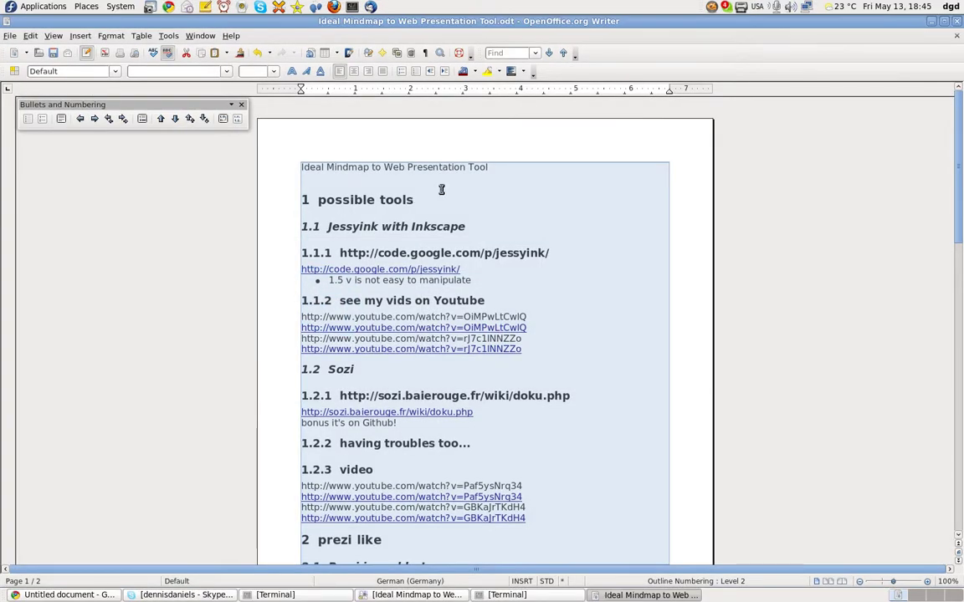
key(alt+Tab)
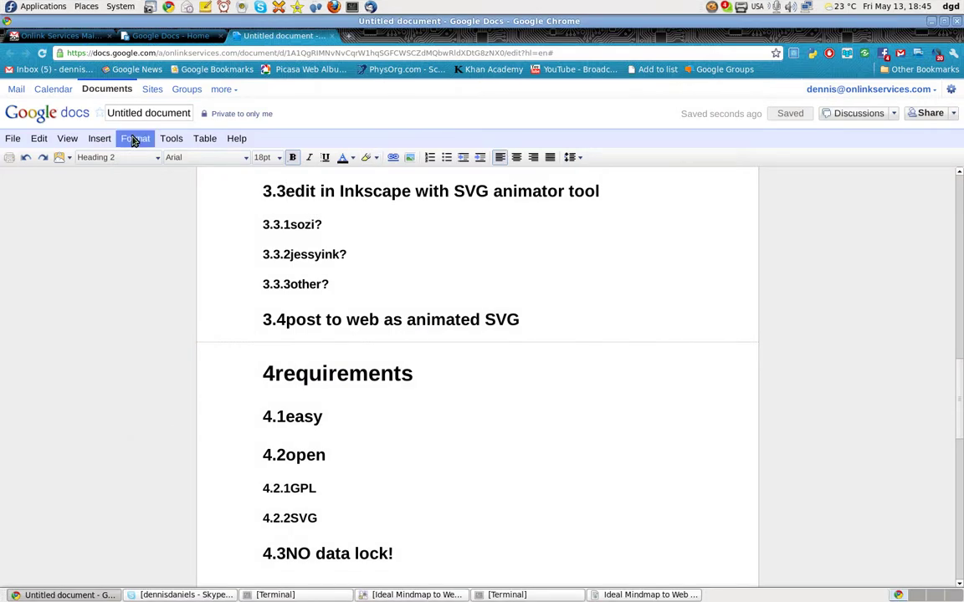
Step: Upload Ideal Mindmap to Web Presentation Tool.odt via File > Upload, which fails with a server error
click(468, 256)
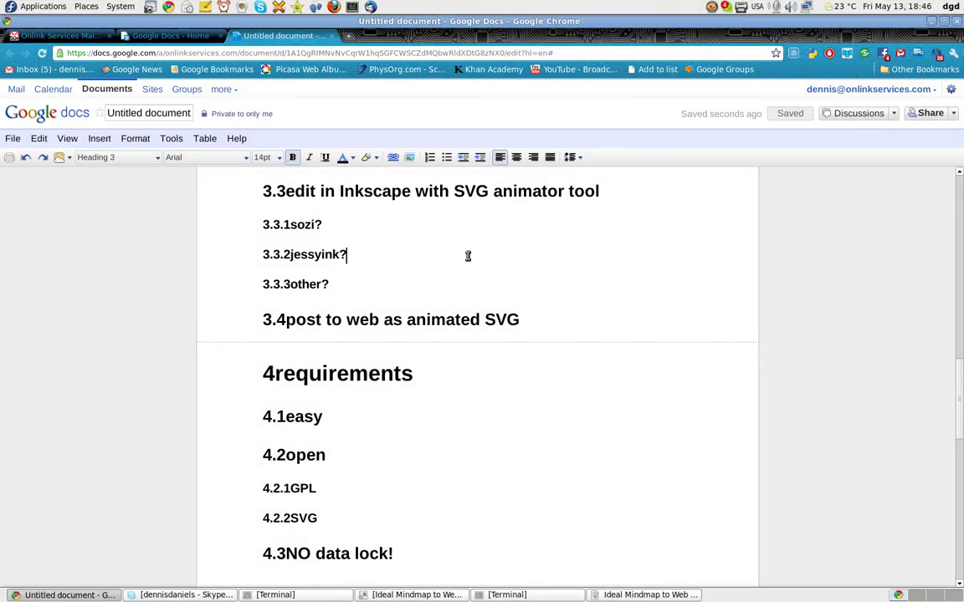
click(13, 139)
click(37, 190)
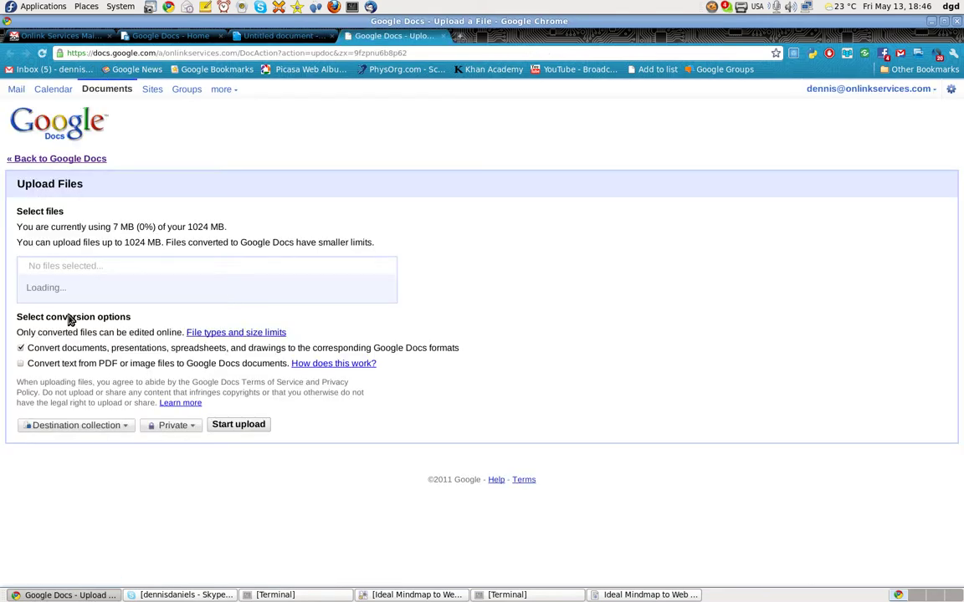
click(98, 330)
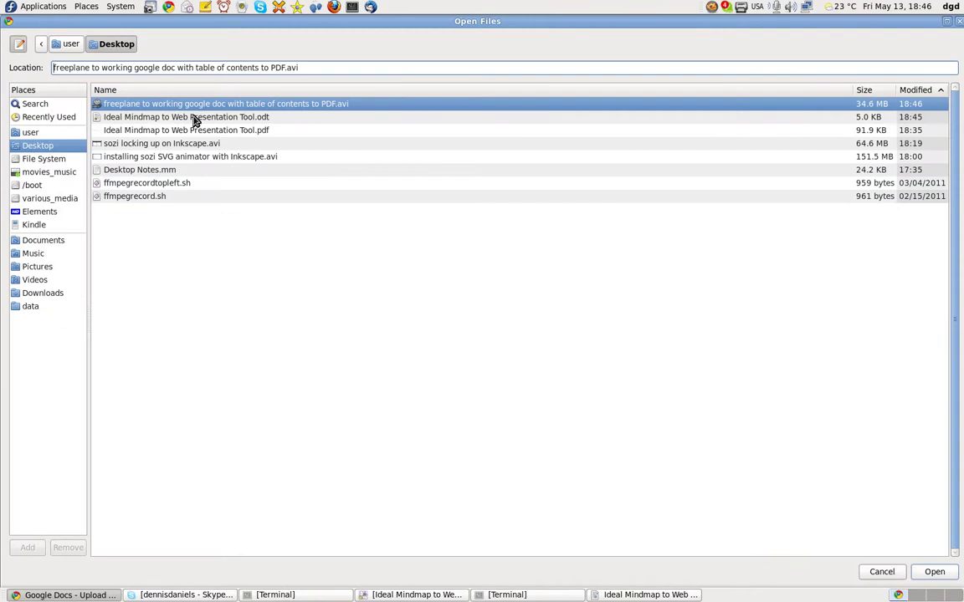
click(168, 118)
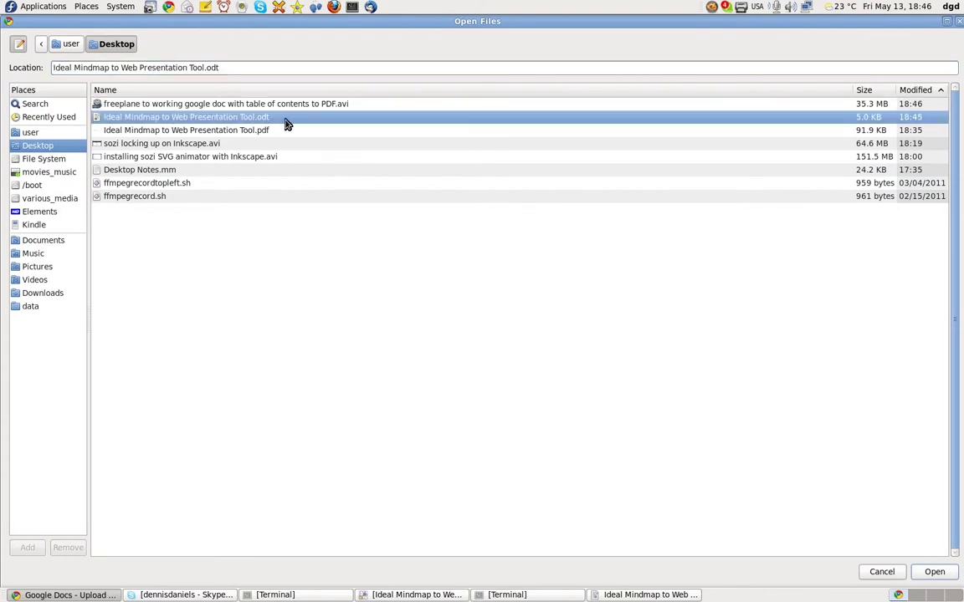
click(933, 572)
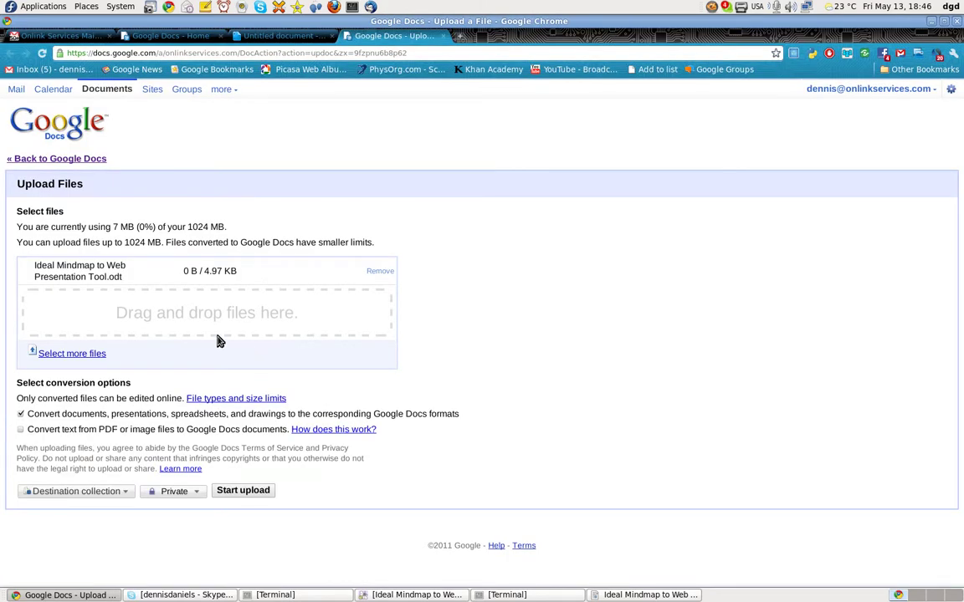
click(249, 492)
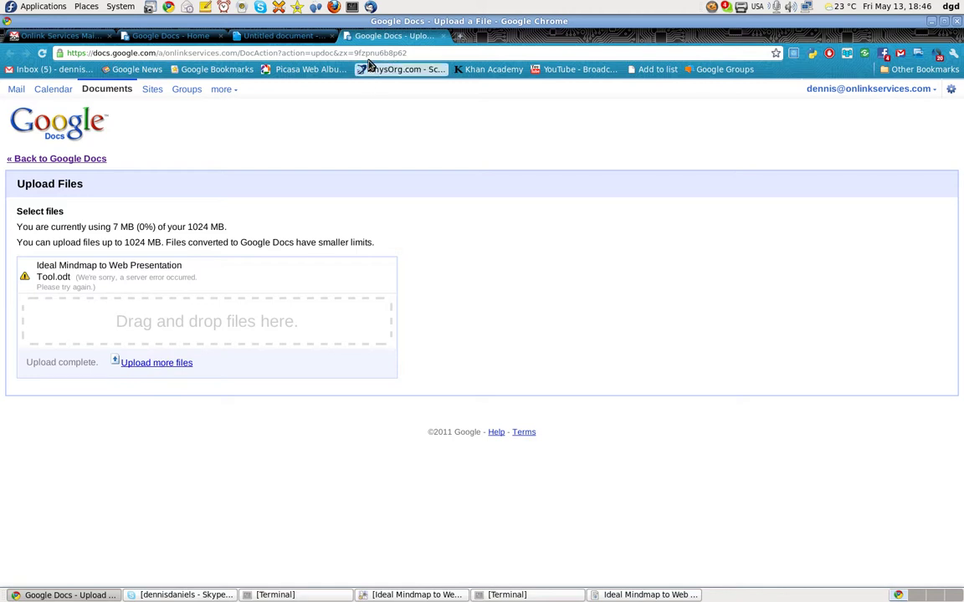
click(269, 40)
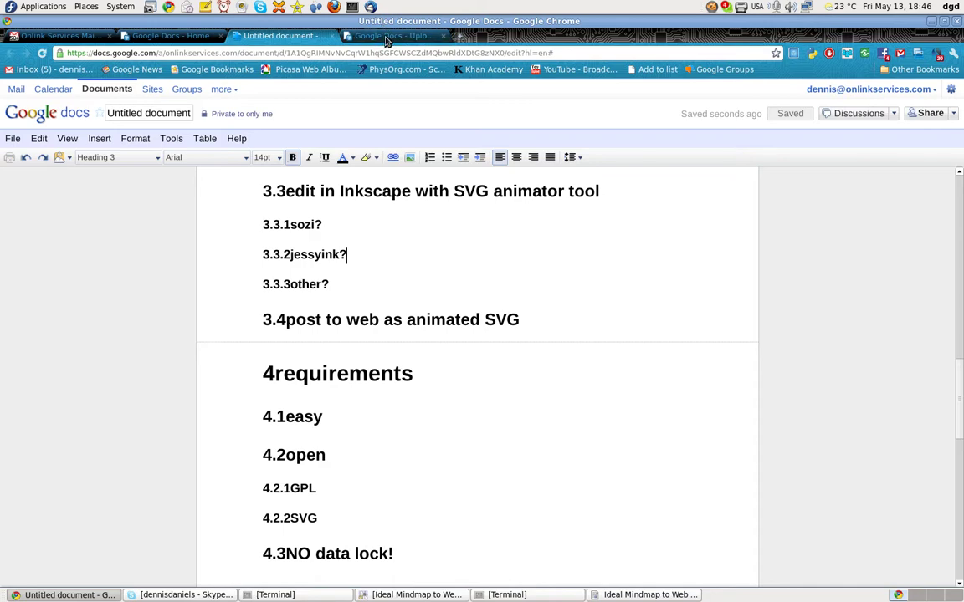
Step: Retry uploading the .odt file, then go back to the untitled document after the error
click(385, 35)
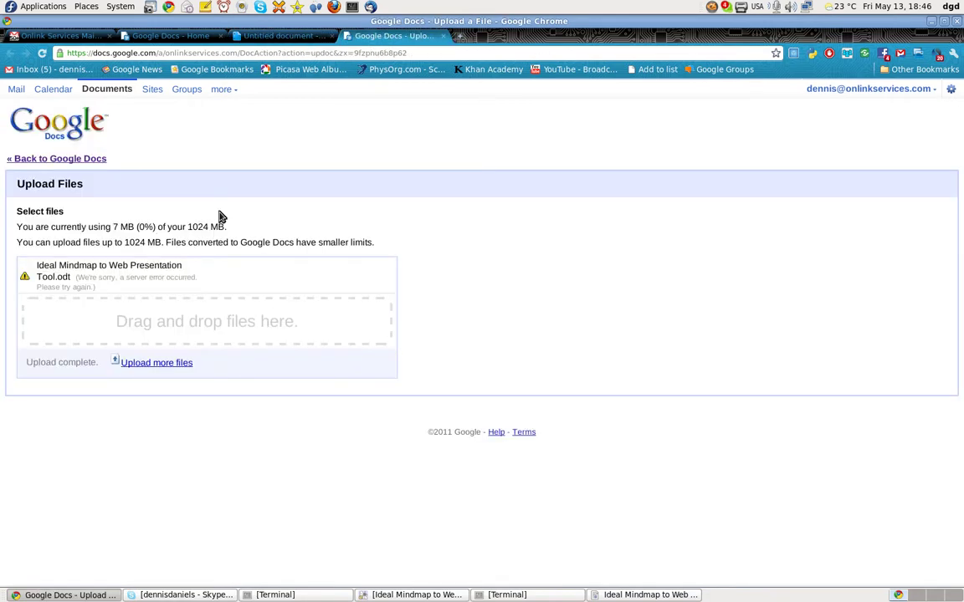
click(154, 363)
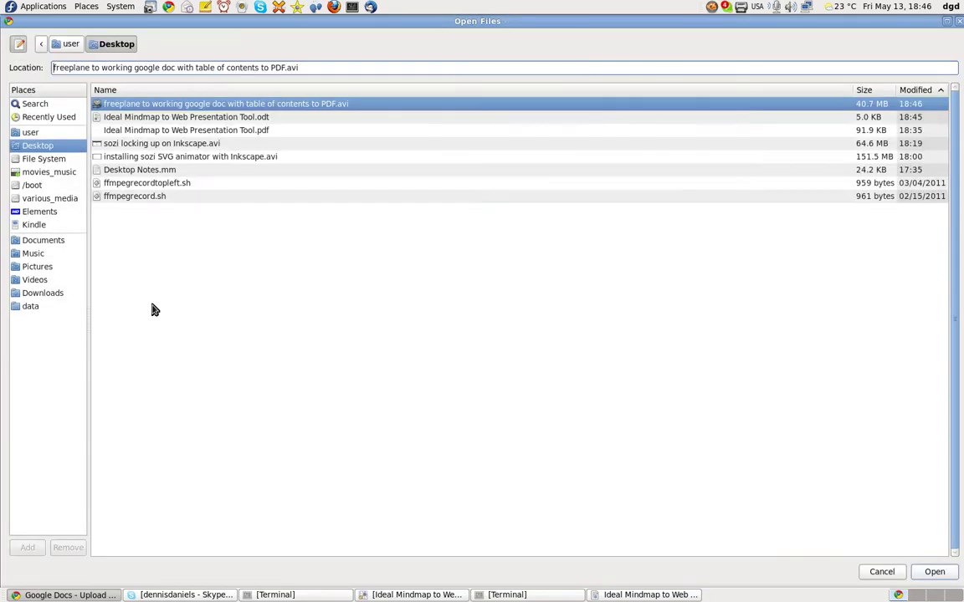
click(155, 121)
click(934, 572)
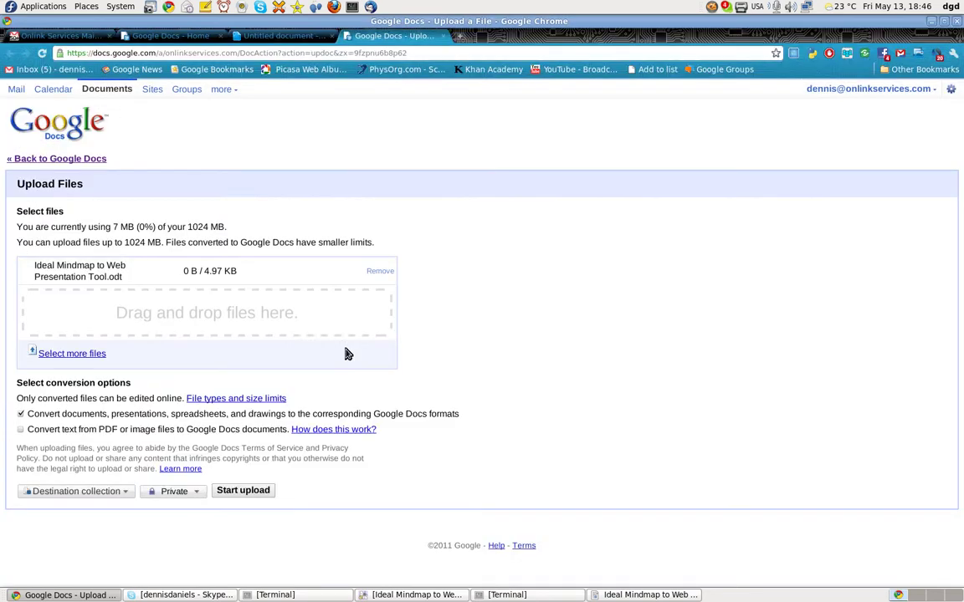
click(241, 491)
click(244, 492)
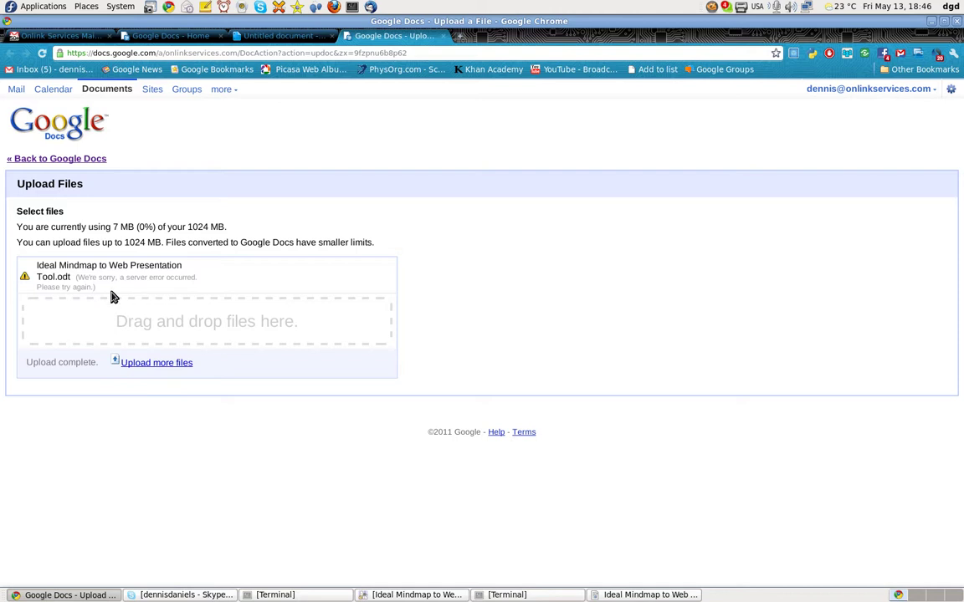
click(303, 38)
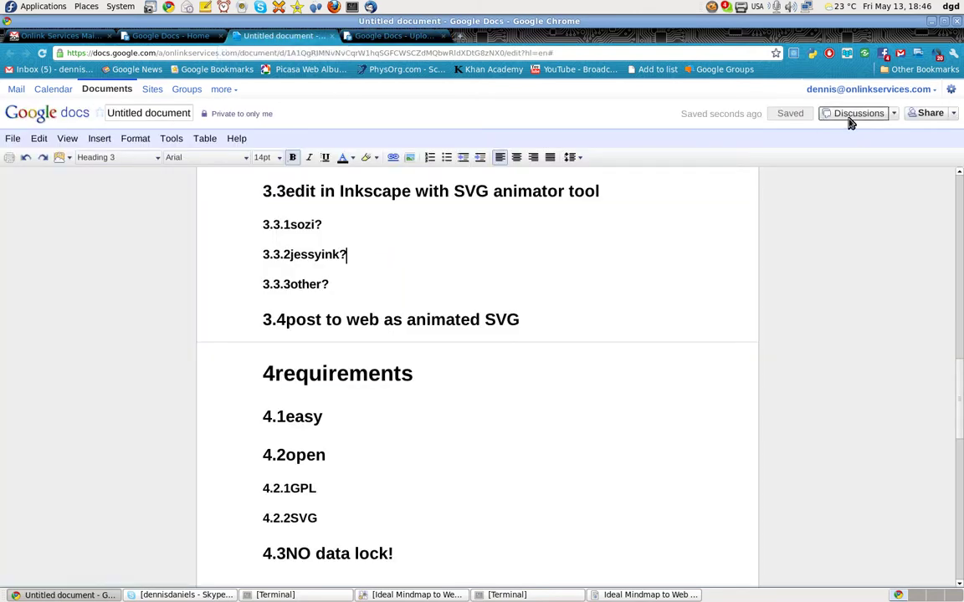
Step: Upload the .odt again from the Docs list with conversion to Docs format
click(28, 107)
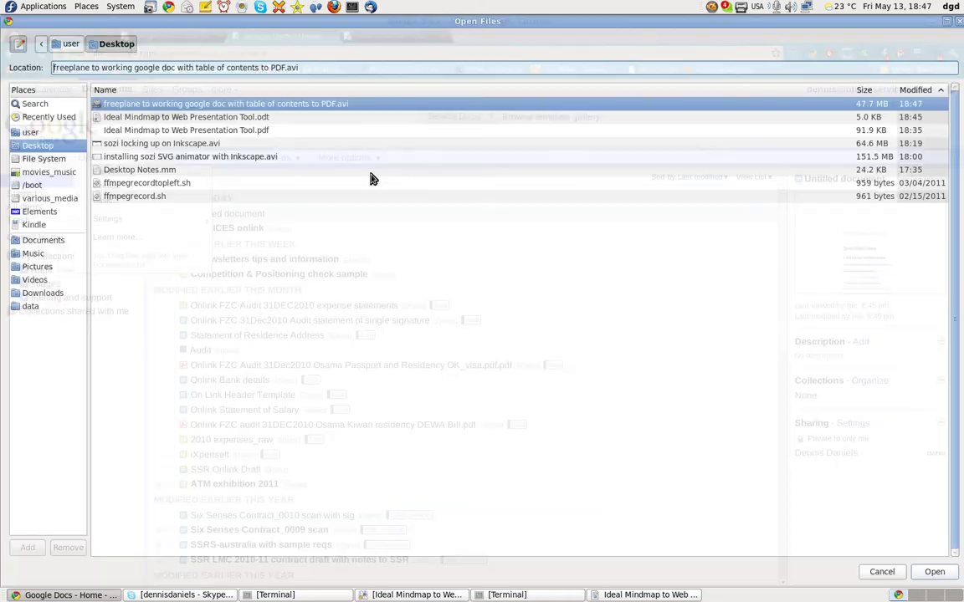
click(172, 117)
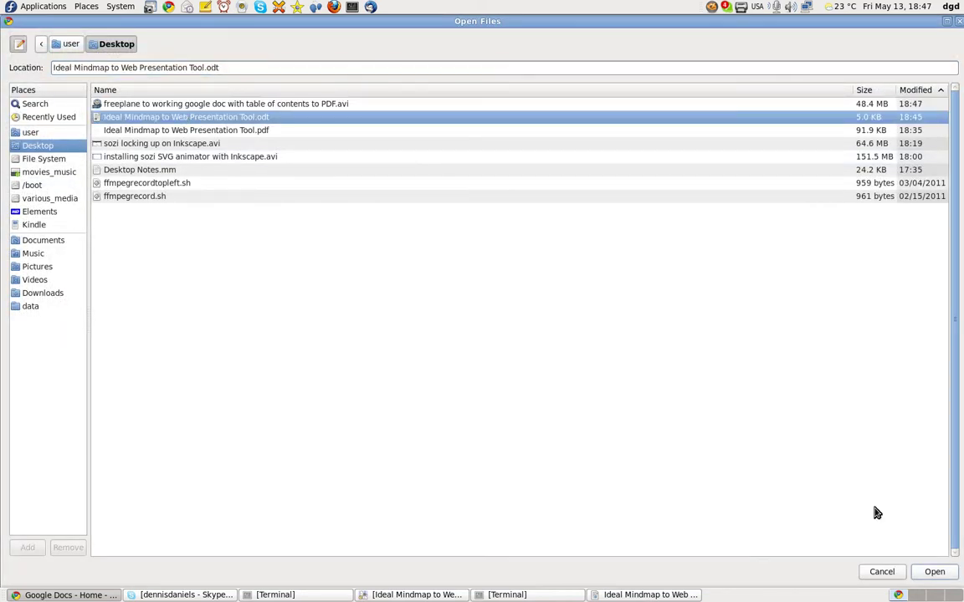
click(935, 572)
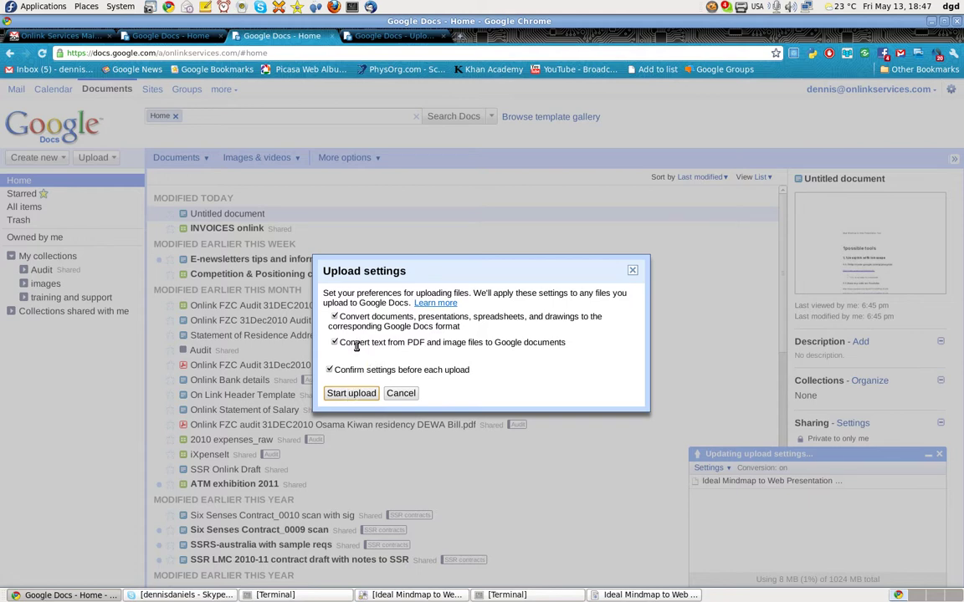
click(342, 393)
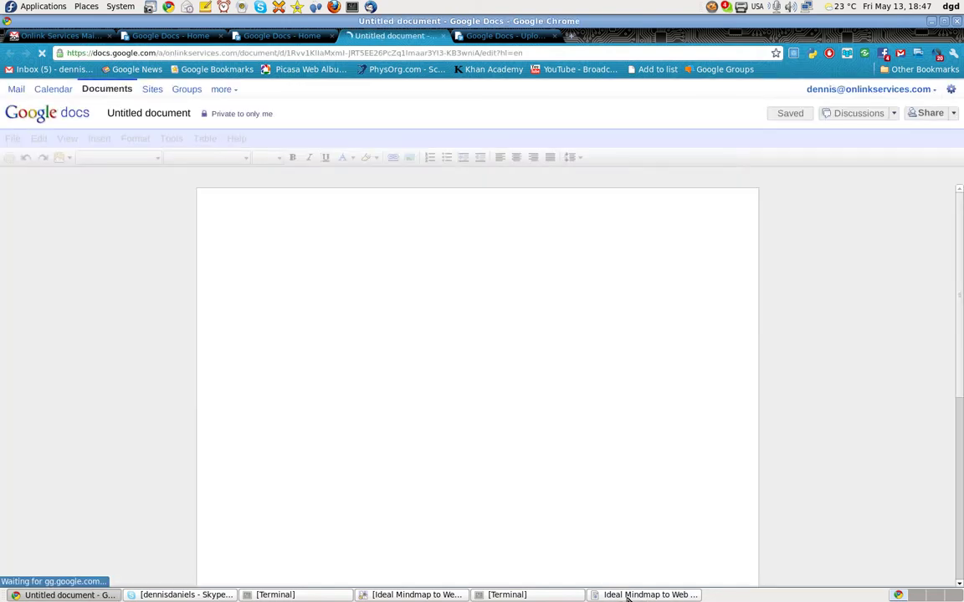
Step: Copy the entire Writer outline, close the upload tab, and paste it into the blank Google doc
click(617, 596)
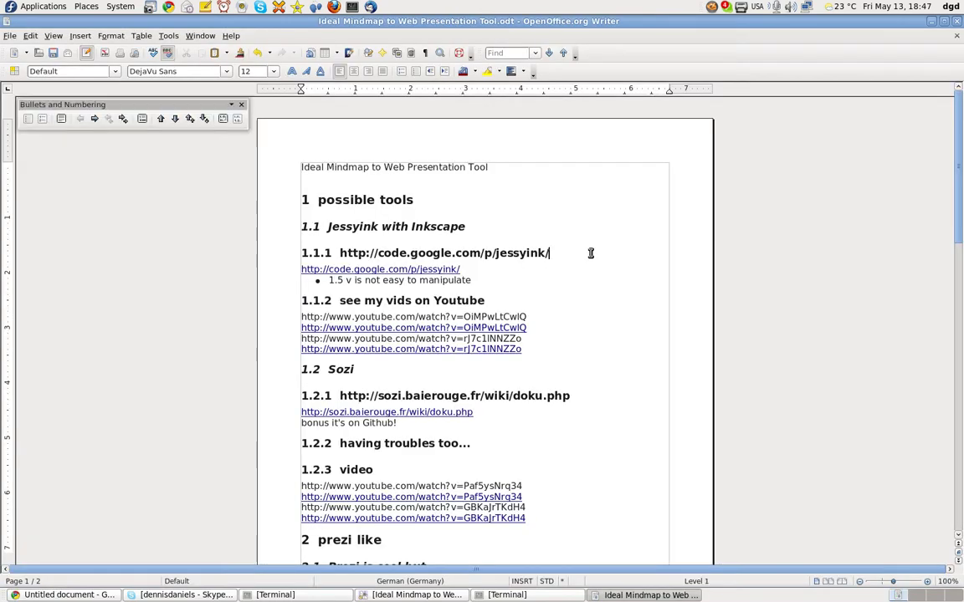
key(ctrl+a)
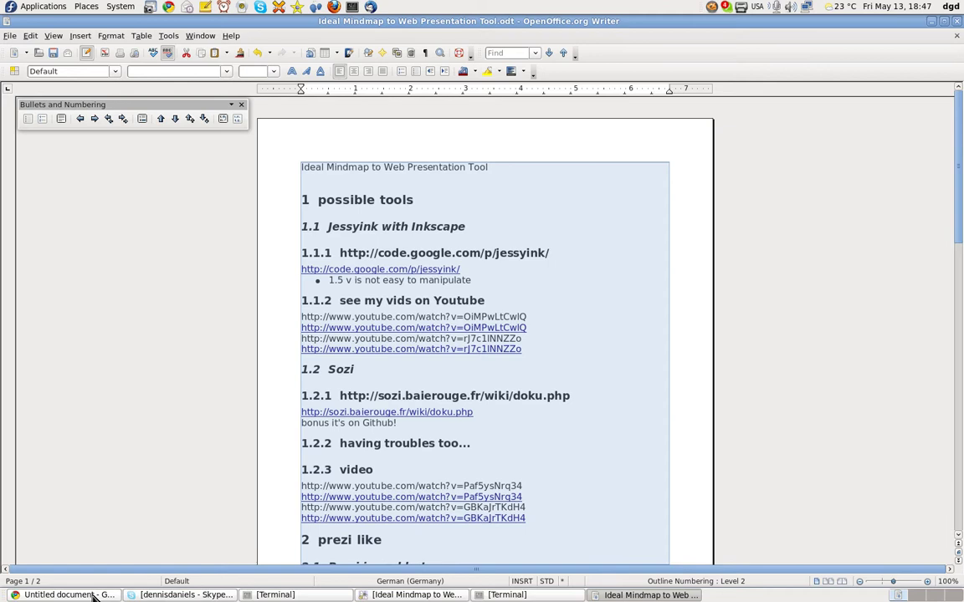
click(67, 595)
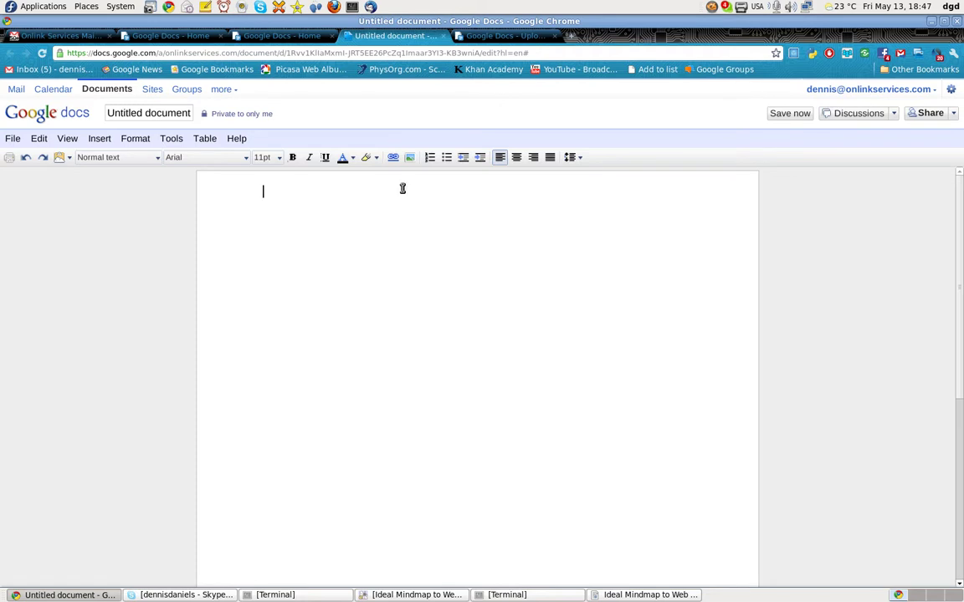
click(554, 38)
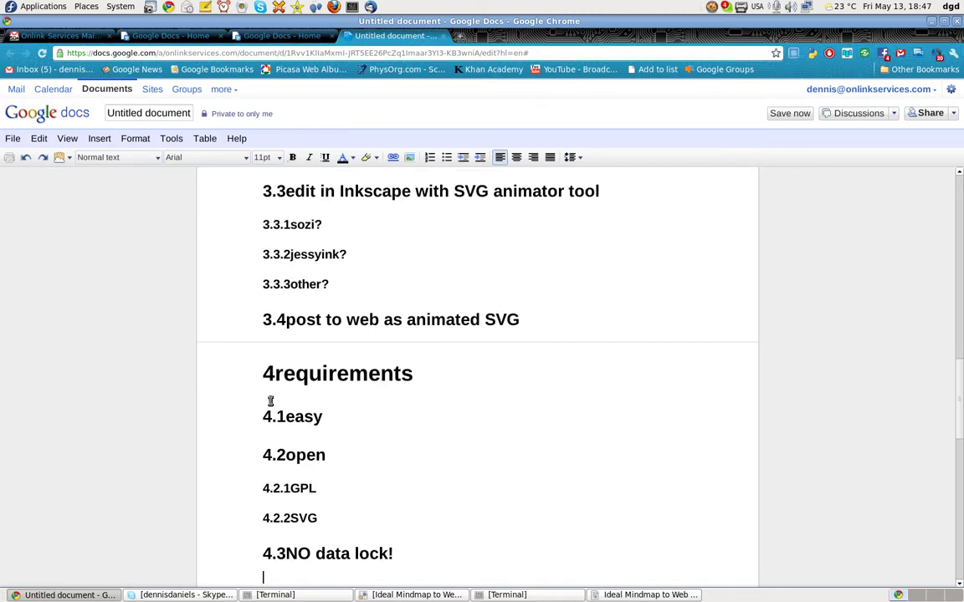
scroll(611, 445, up, 4)
scroll(611, 445, up, 8)
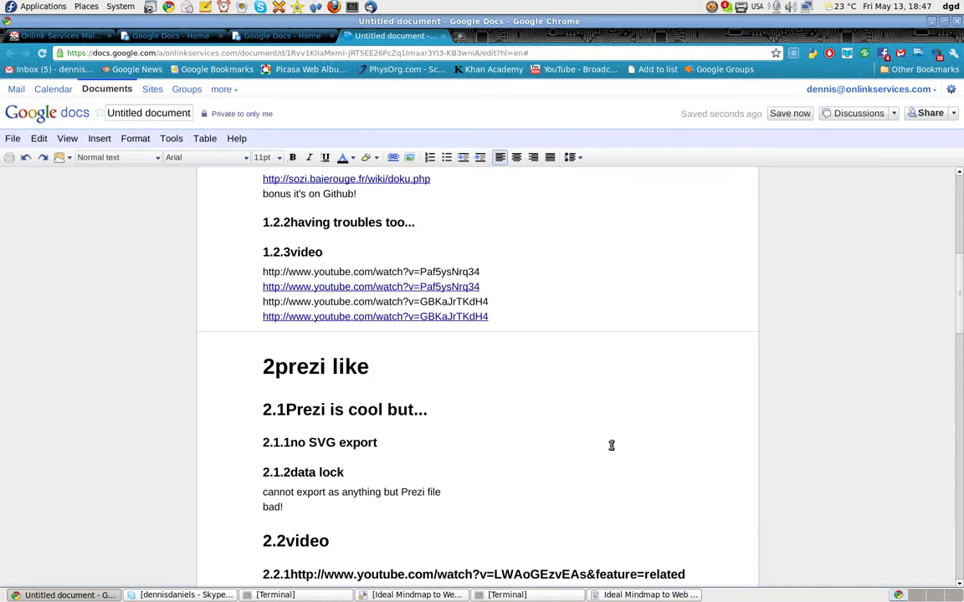
scroll(611, 445, up, 6)
scroll(610, 445, up, 6)
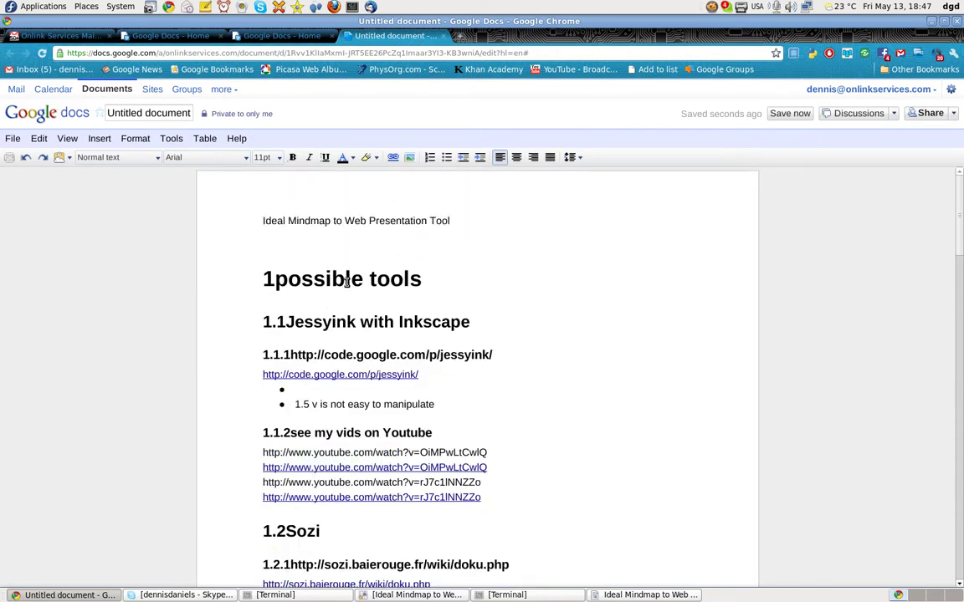
click(346, 282)
Step: Insert a linked table of contents on the empty line beneath the document title
click(317, 324)
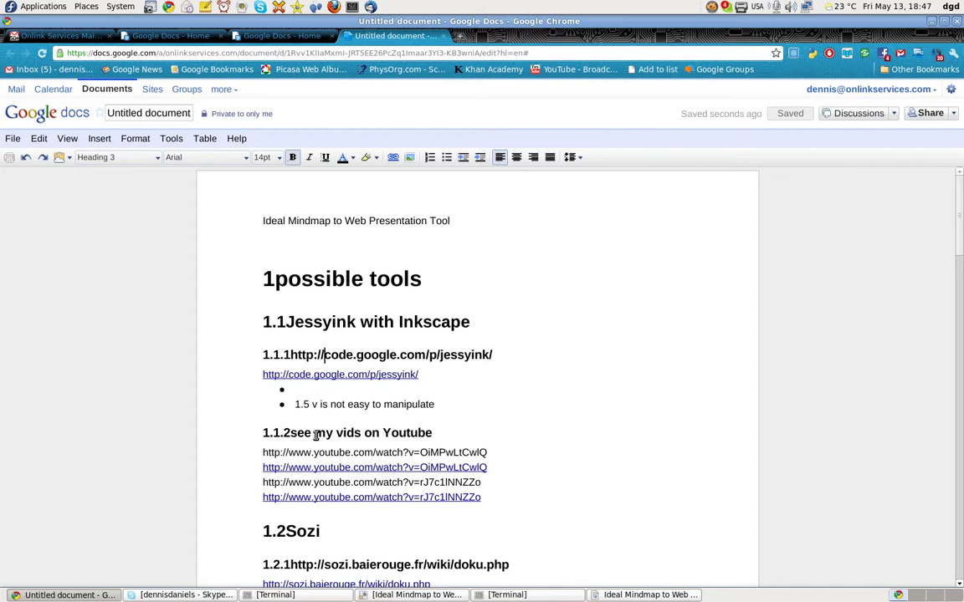
key(Up)
key(Up)
click(357, 325)
click(307, 243)
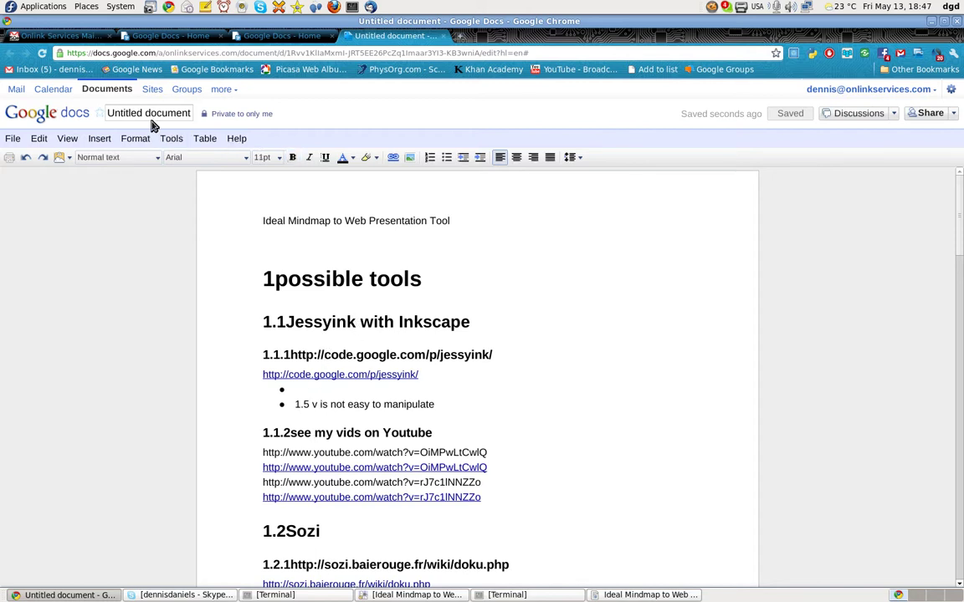
click(99, 138)
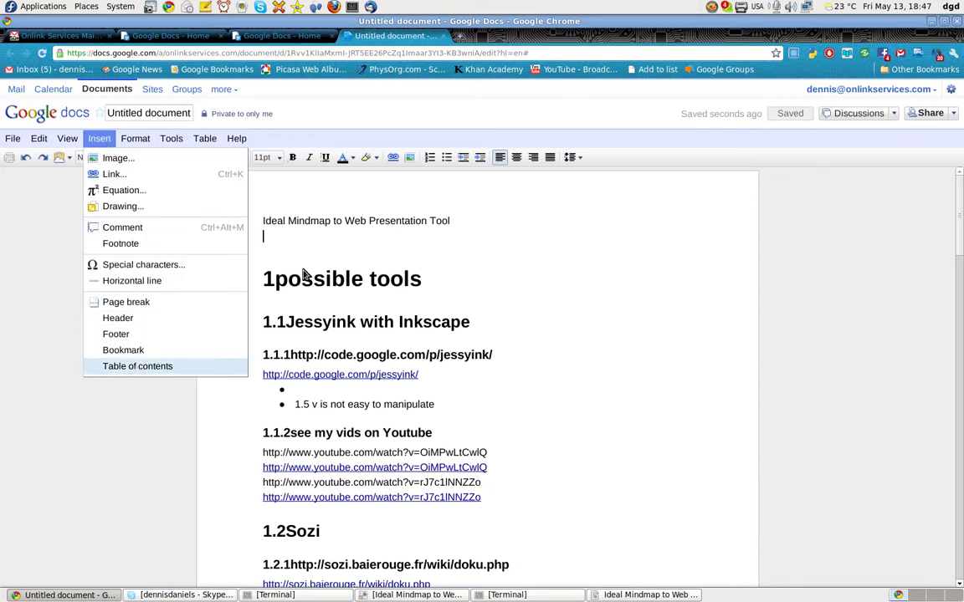
key(Return)
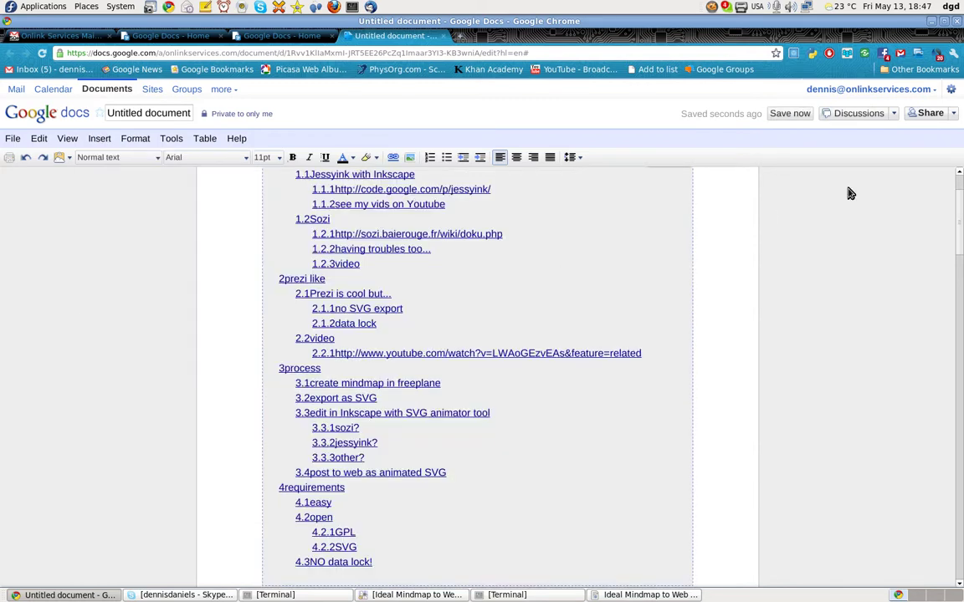
Step: Add a space after the numbers in headings 1.2.3 and 1.2.2
scroll(585, 377, down, 5)
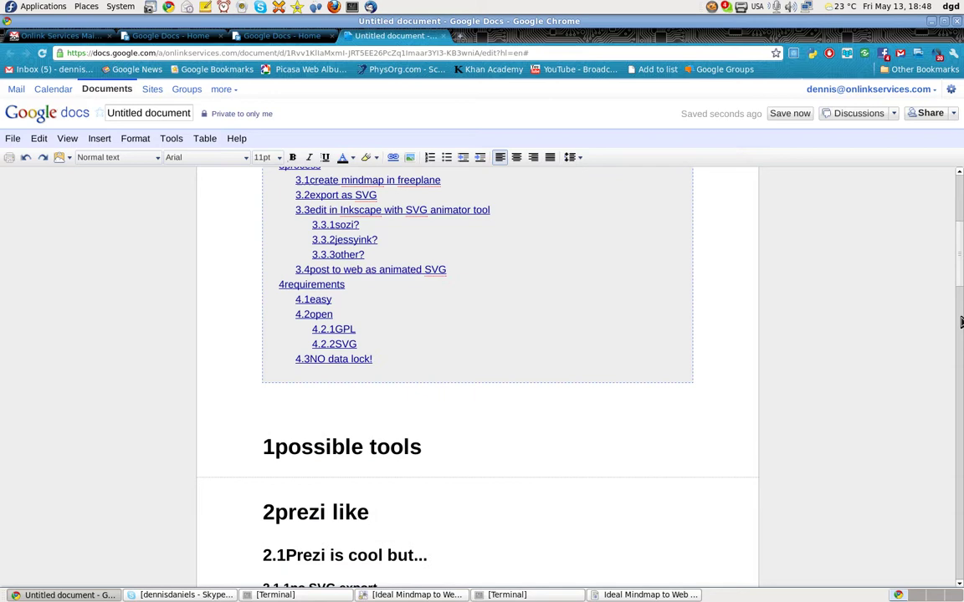
scroll(327, 312, down, 5)
click(291, 257)
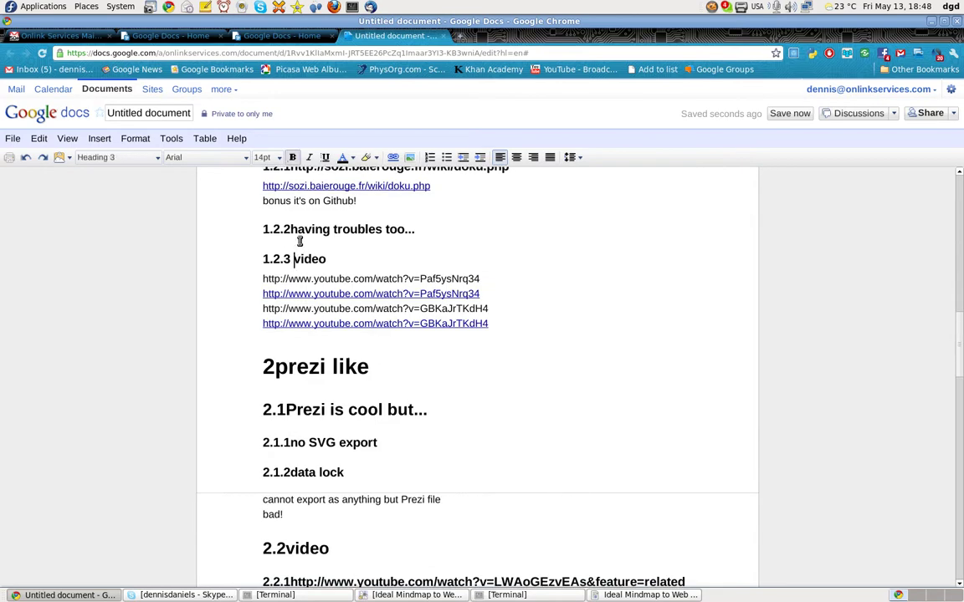
click(291, 229)
scroll(553, 339, up, 5)
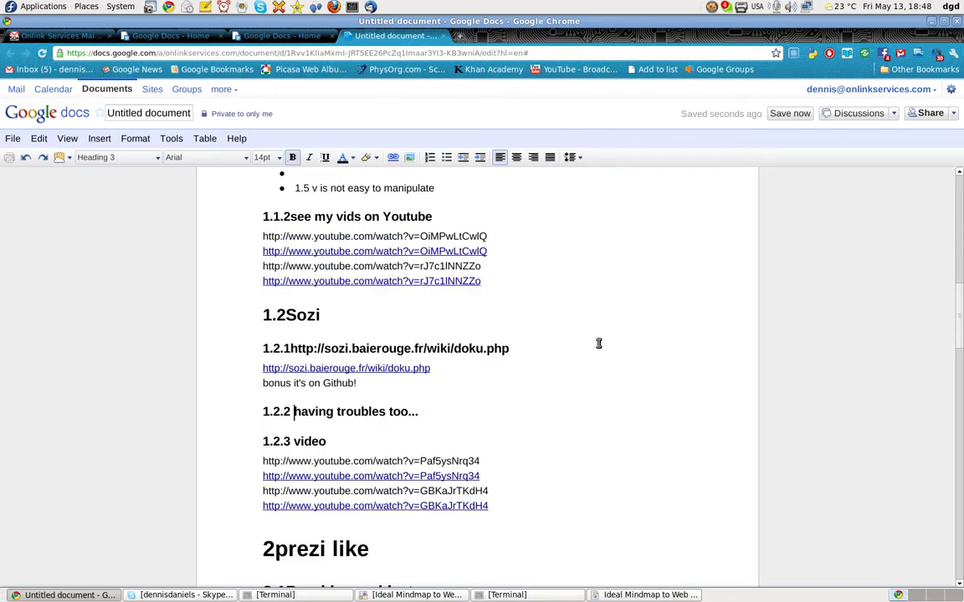
scroll(599, 344, up, 5)
scroll(598, 343, up, 3)
Step: Add an "Isn't this cool" line below heading 1 and update the table of contents
click(446, 359)
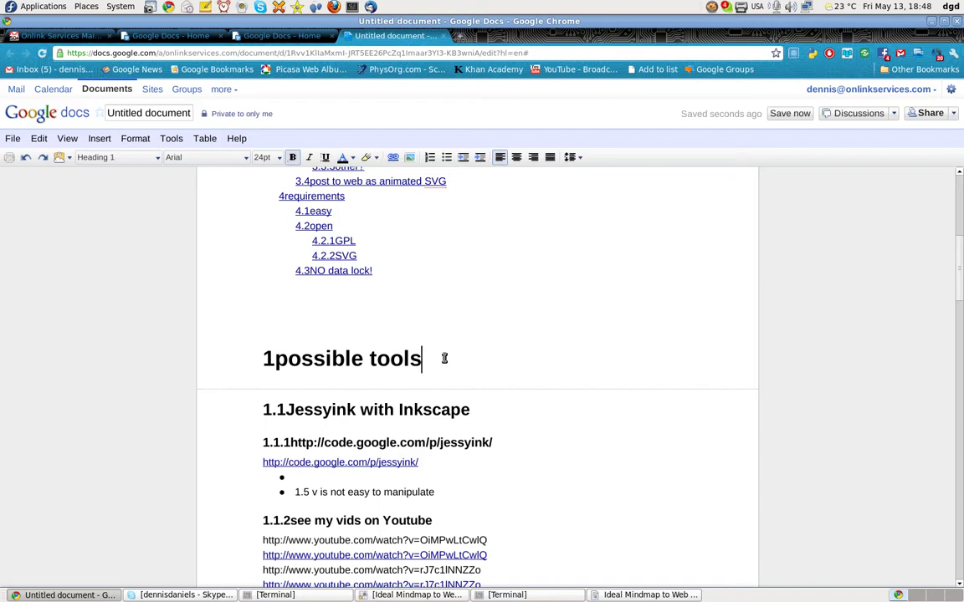
key(Return)
text(Isn't this cool)
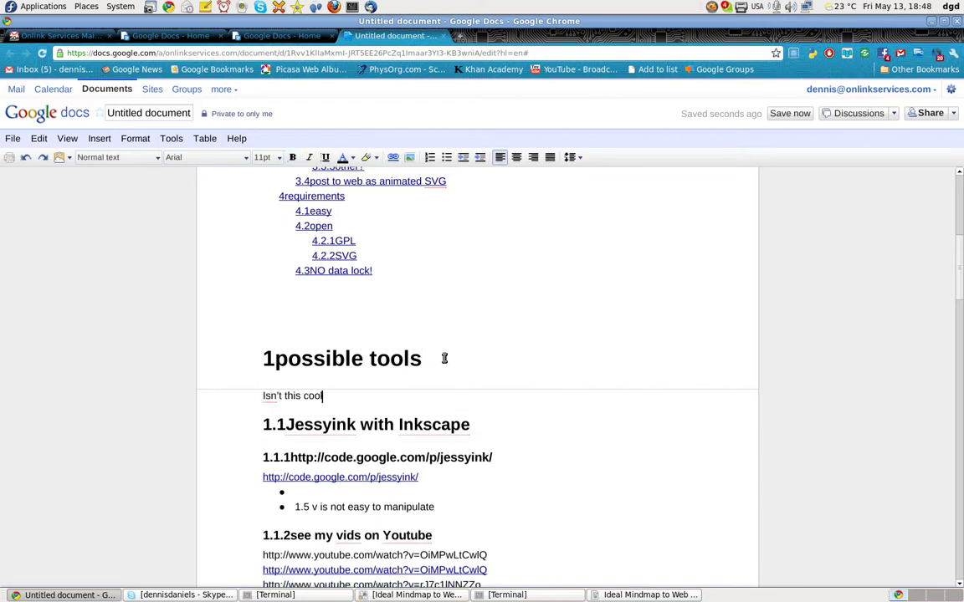
key(Return)
scroll(499, 318, up, 5)
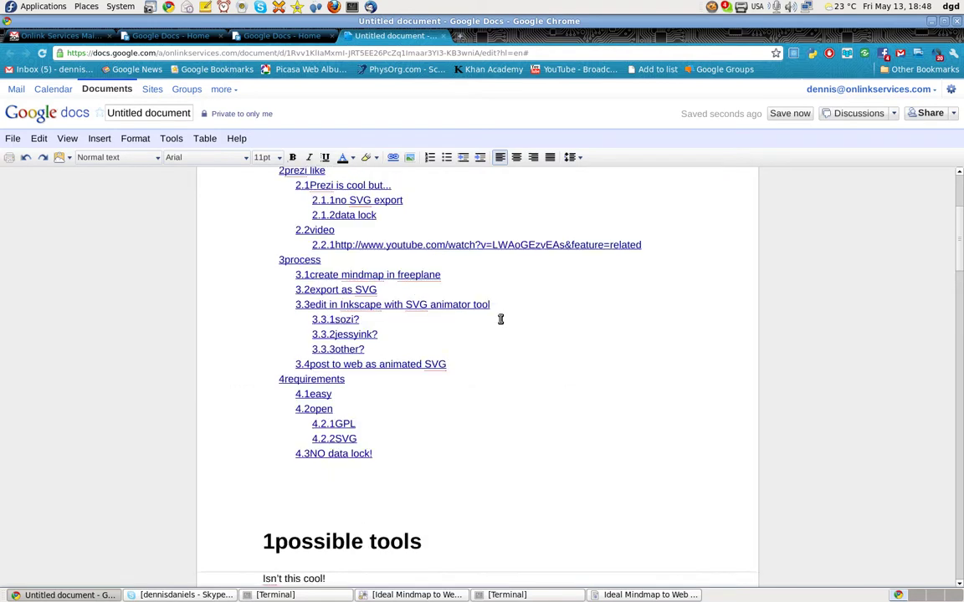
scroll(569, 318, up, 5)
click(570, 318)
click(609, 232)
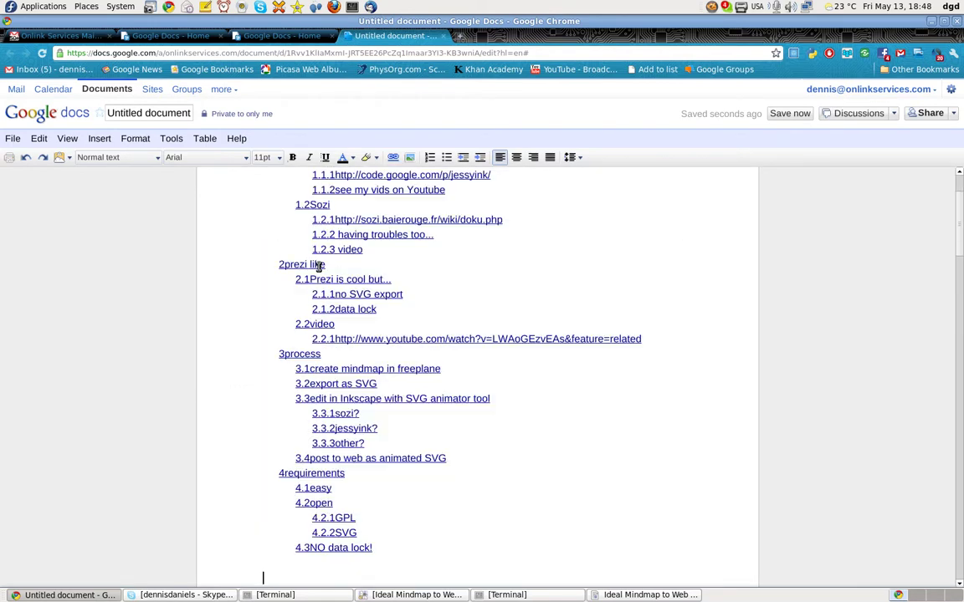
Step: Add spaces after the numbers in headings 1 and 1.1, then refresh the table of contents
scroll(629, 246, up, 3)
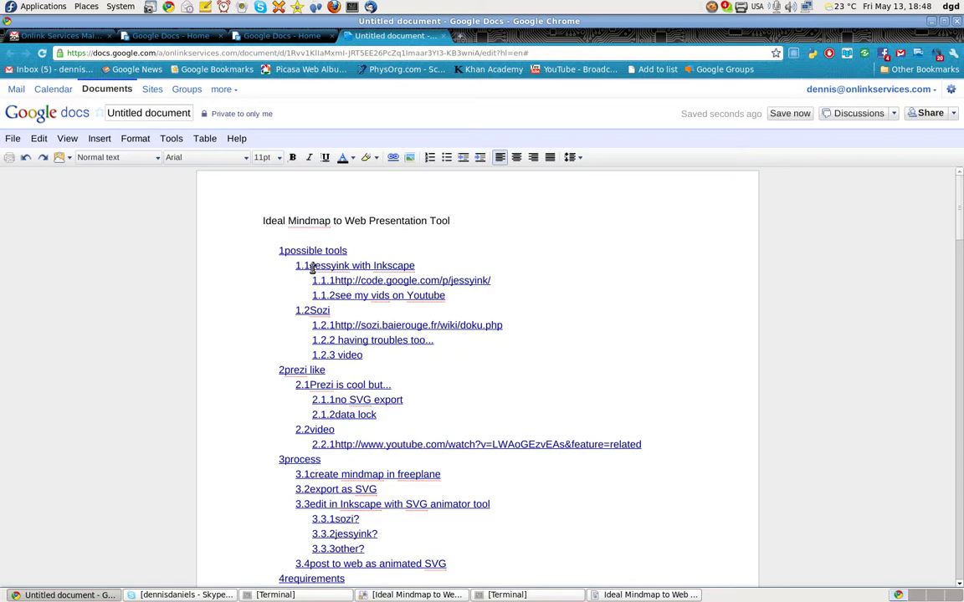
scroll(529, 350, down, 4)
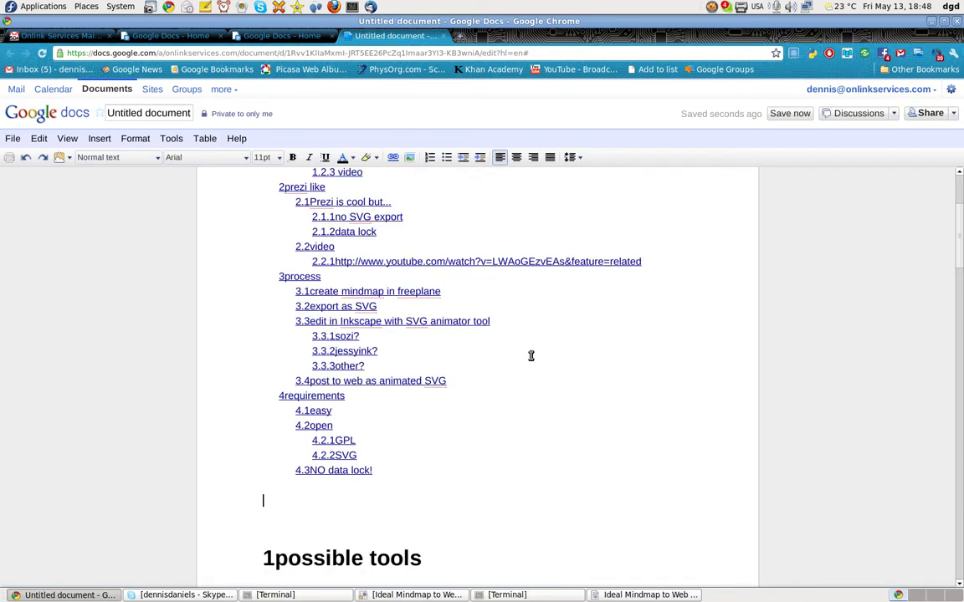
scroll(530, 351, down, 3)
click(275, 436)
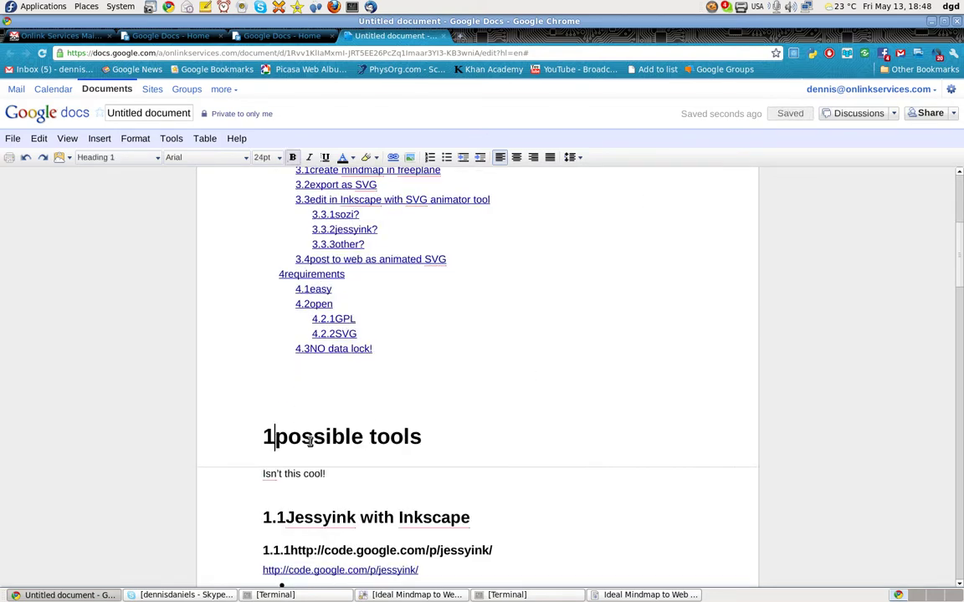
click(293, 518)
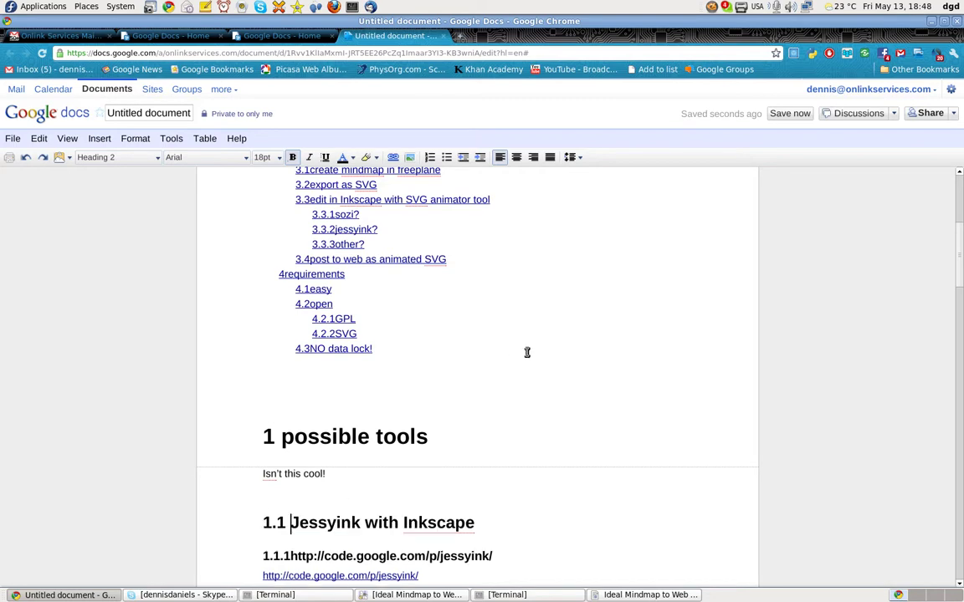
scroll(536, 343, up, 6)
scroll(555, 340, up, 2)
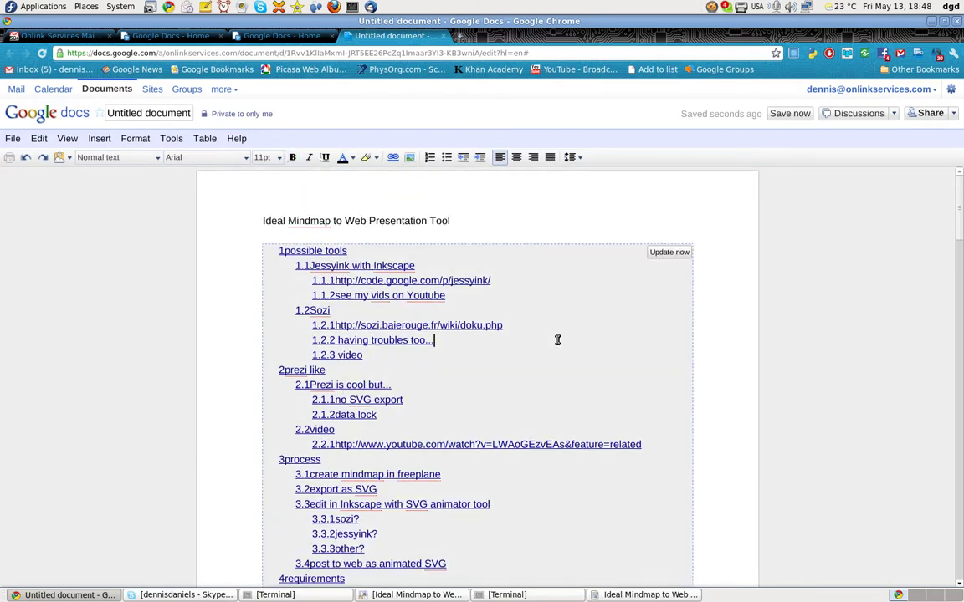
click(667, 252)
scroll(645, 266, up, 3)
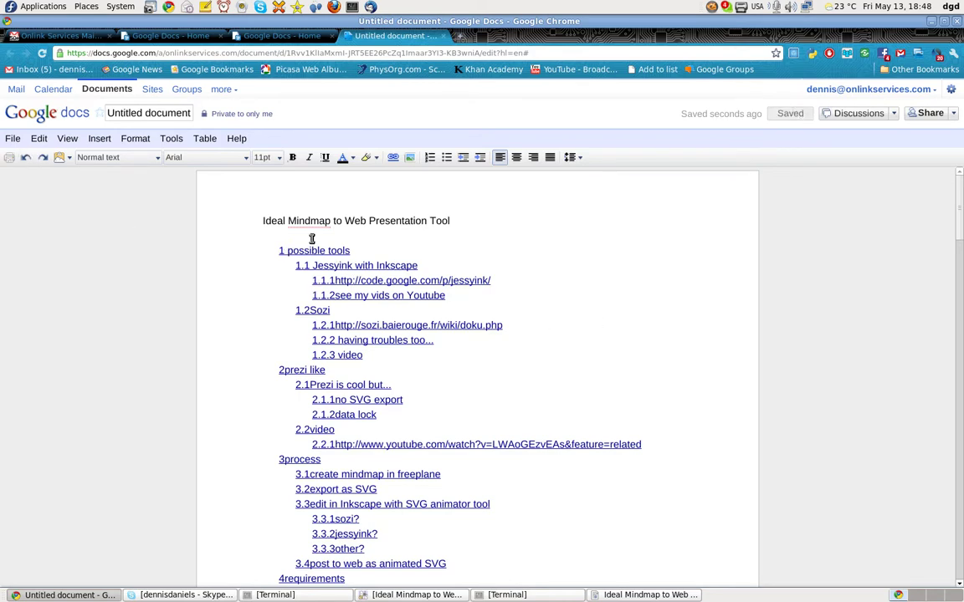
Step: Follow the 3.3.1sozi? contents entry to check that it jumps to its heading
scroll(548, 335, down, 5)
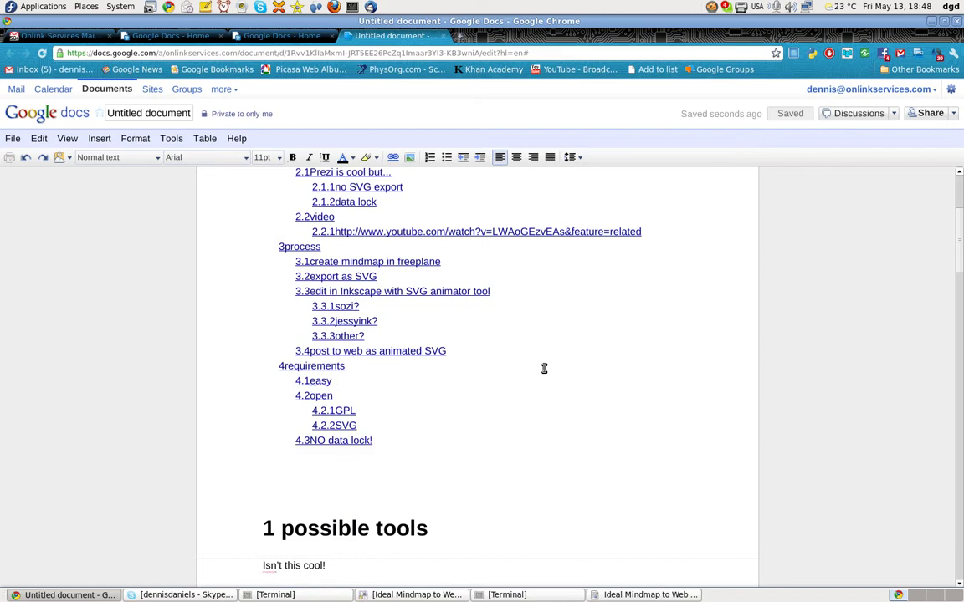
click(334, 309)
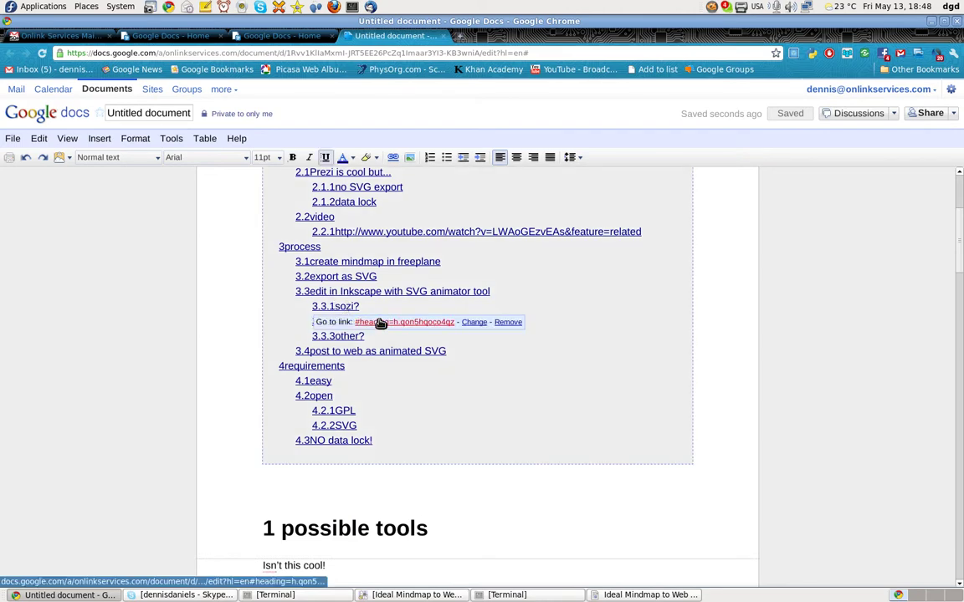
click(380, 323)
scroll(530, 360, up, 1)
scroll(529, 360, up, 4)
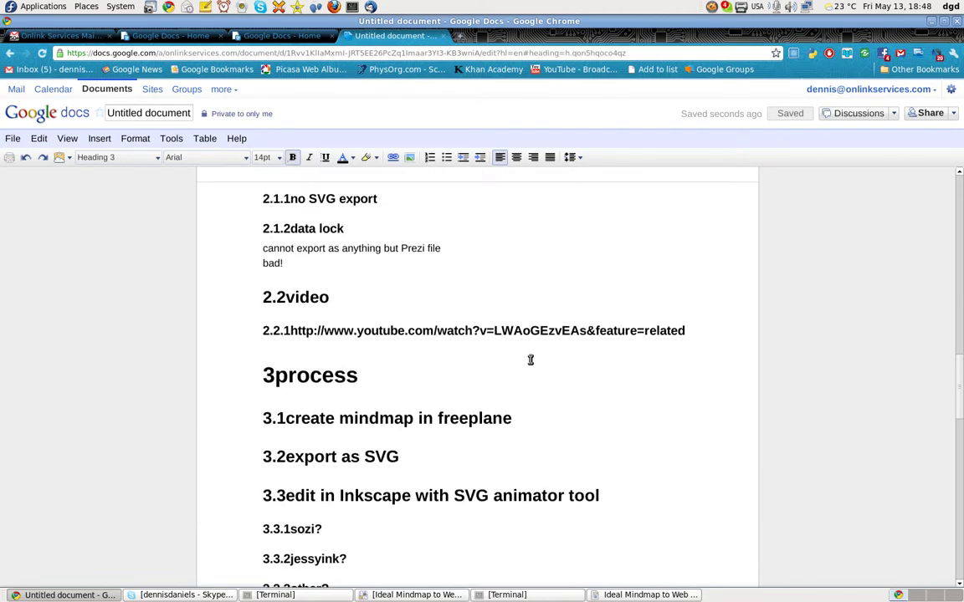
Step: Add a space after 2.2.1 and link its YouTube URL to that same address
click(292, 330)
shift+click(710, 334)
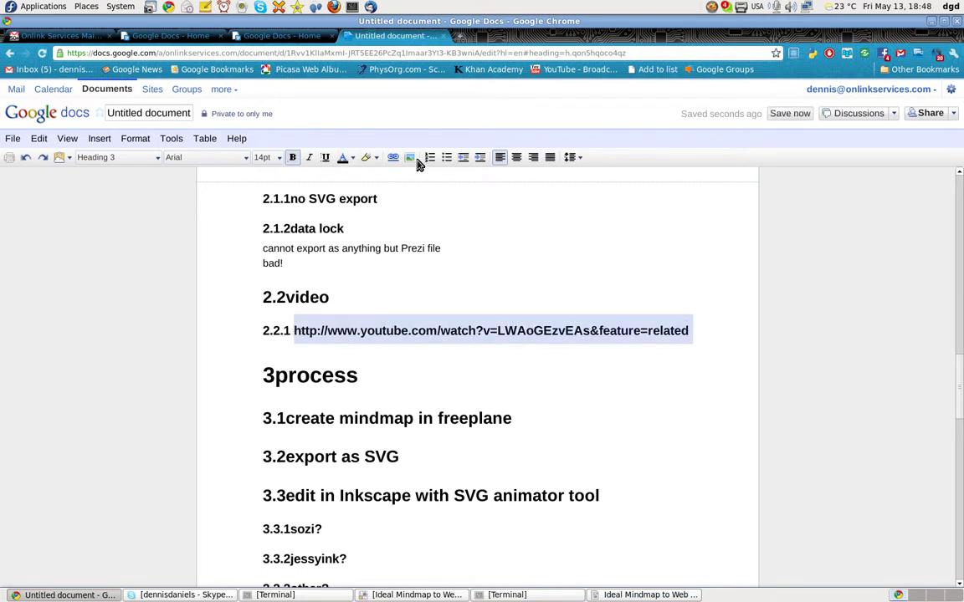
click(392, 158)
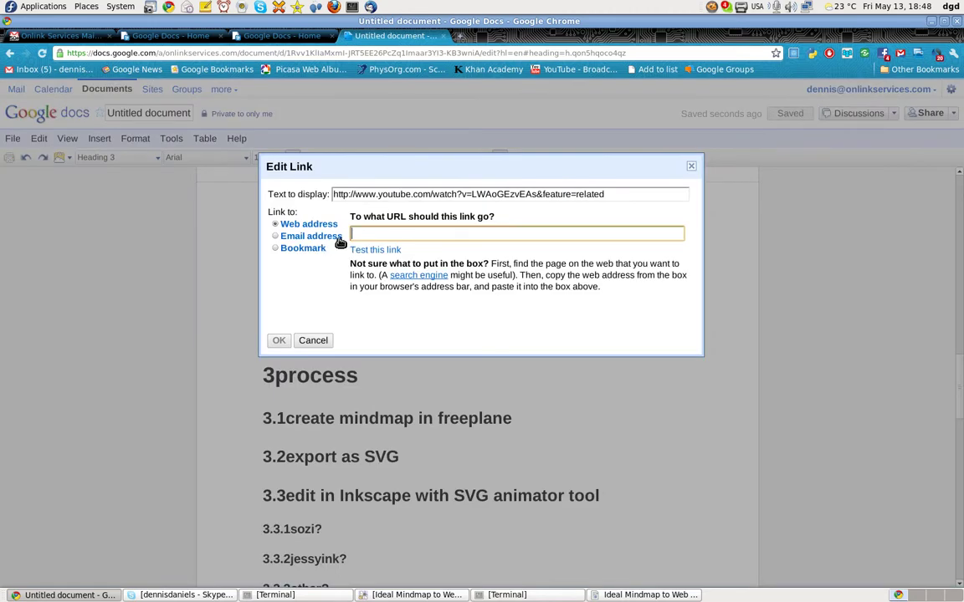
triple_click(392, 194)
key(ctrl+c)
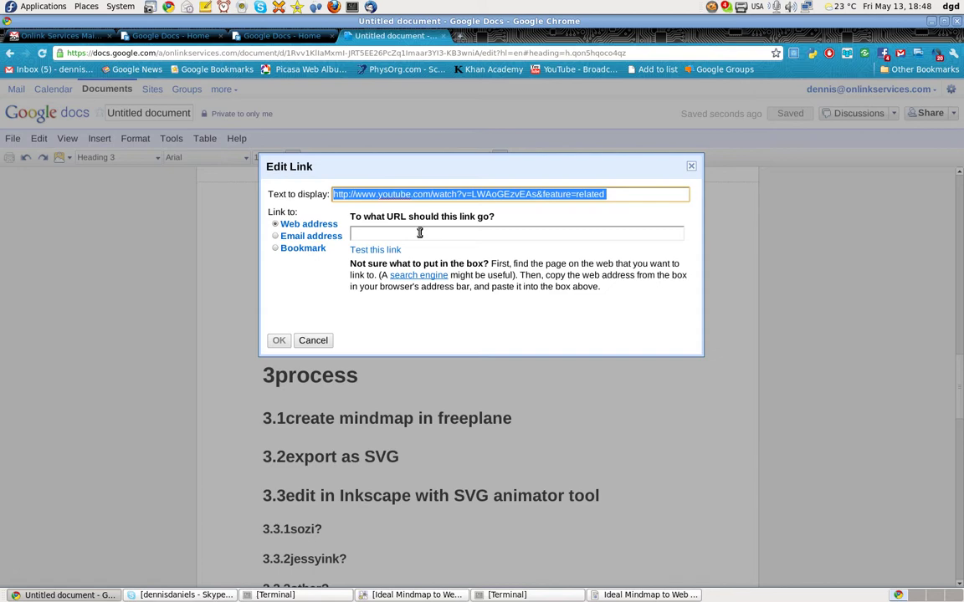
click(420, 233)
key(ctrl+v)
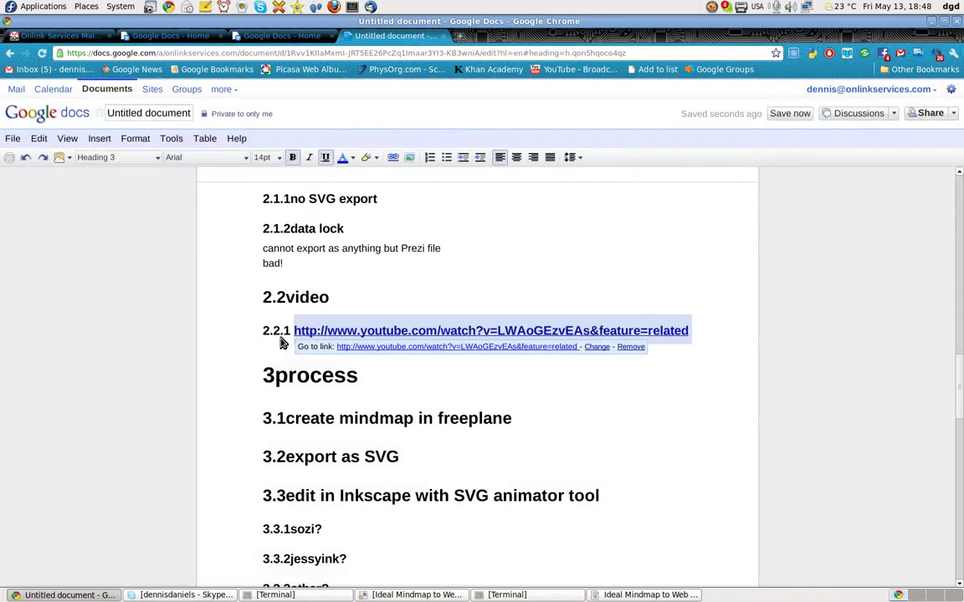
click(278, 341)
Step: Return to the top of the document and refresh the table of contents
click(533, 371)
scroll(552, 389, down, 2)
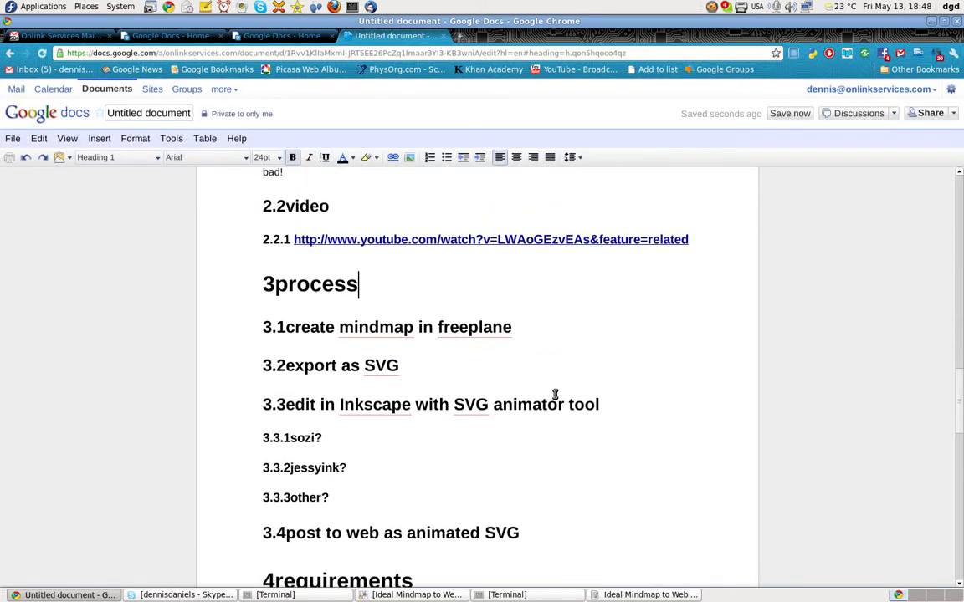
scroll(554, 396, up, 5)
scroll(555, 393, up, 2)
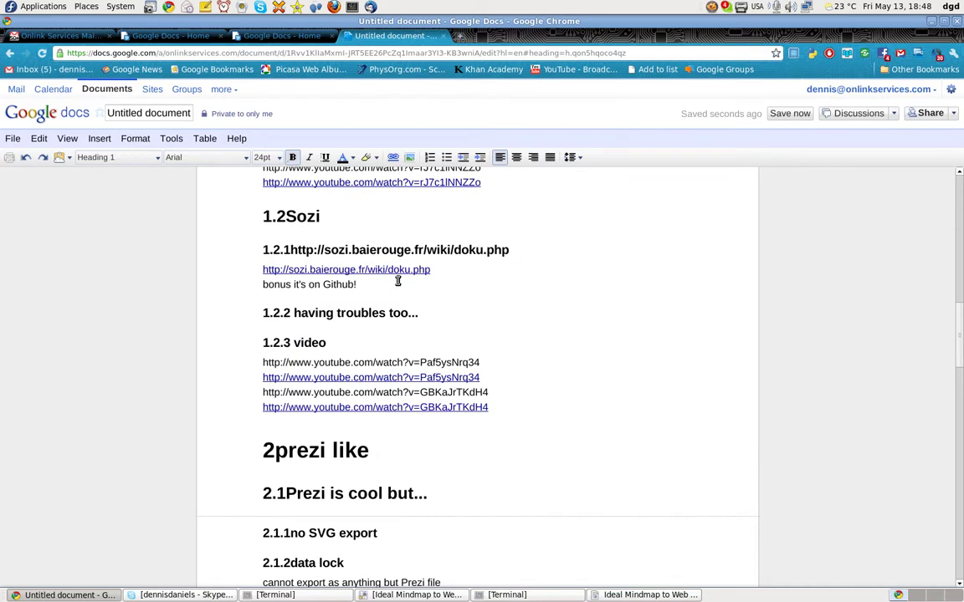
scroll(577, 284, up, 3)
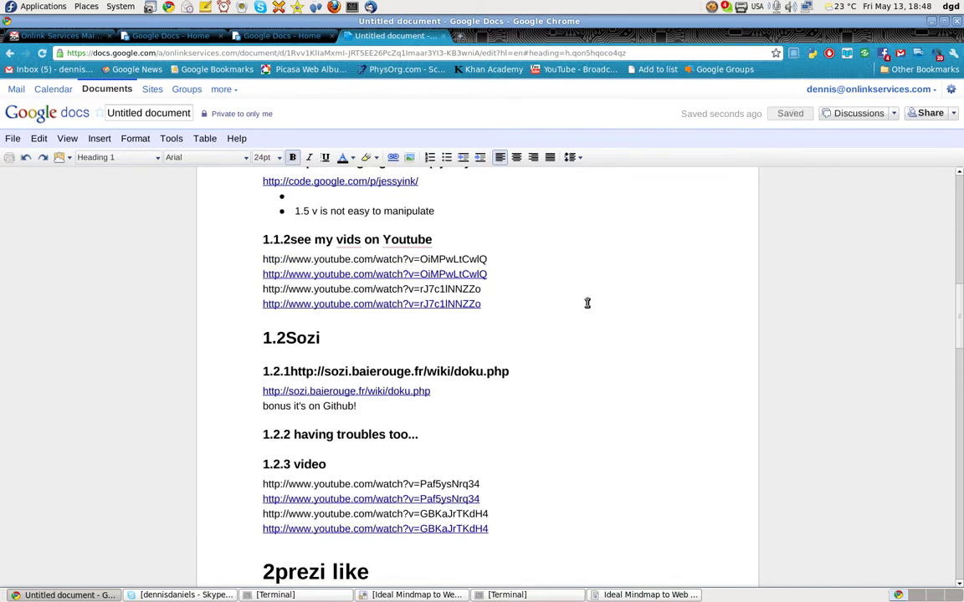
scroll(591, 302, up, 10)
scroll(592, 301, up, 5)
scroll(609, 286, up, 1)
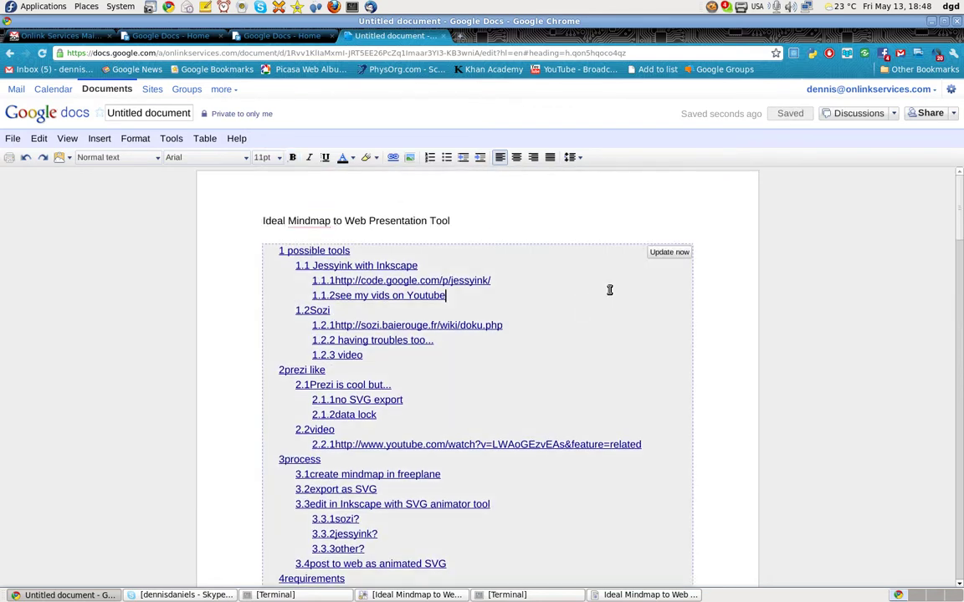
scroll(676, 260, up, 1)
click(676, 254)
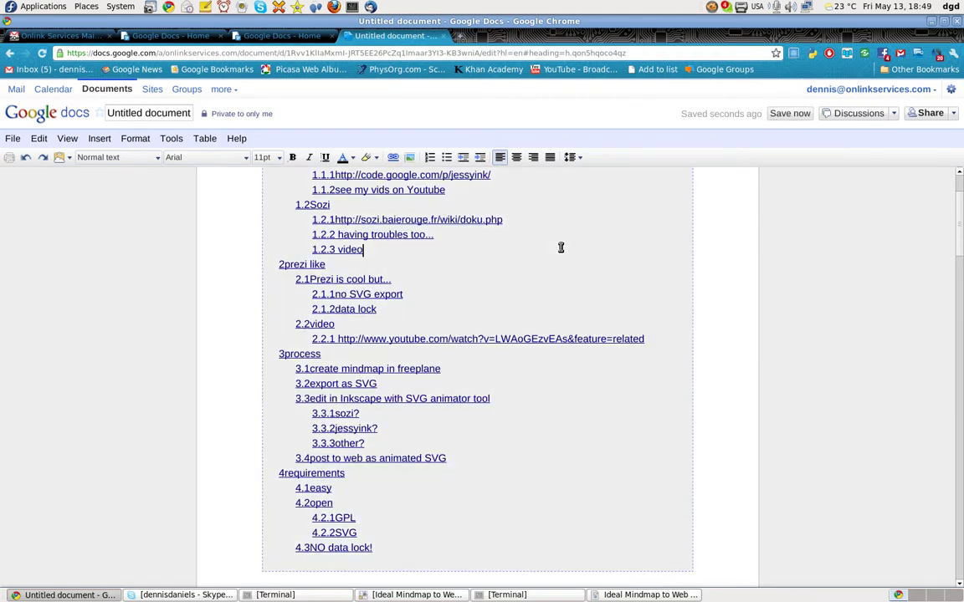
Step: Save the document and download it as a PDF
scroll(559, 247, up, 3)
click(11, 137)
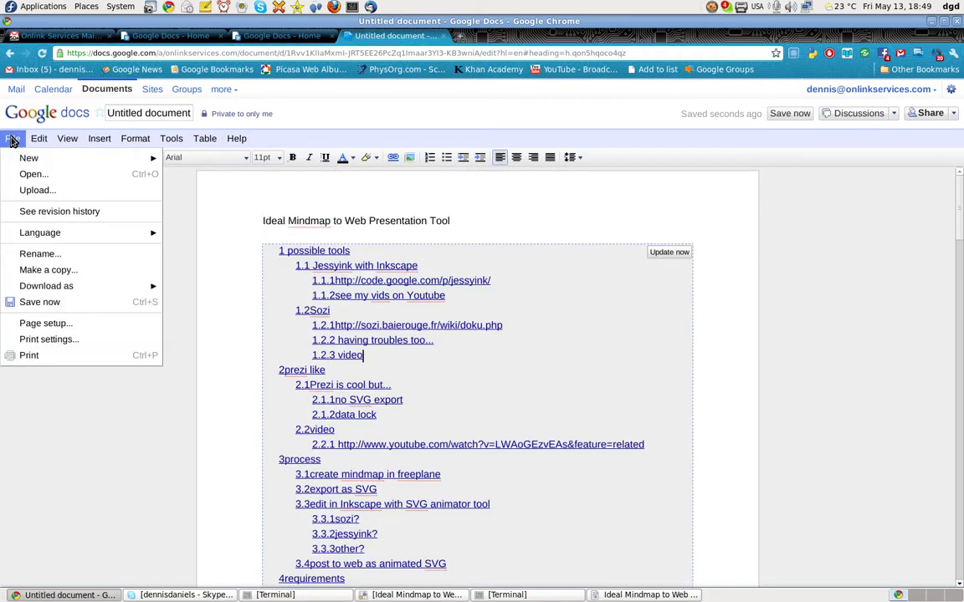
click(66, 305)
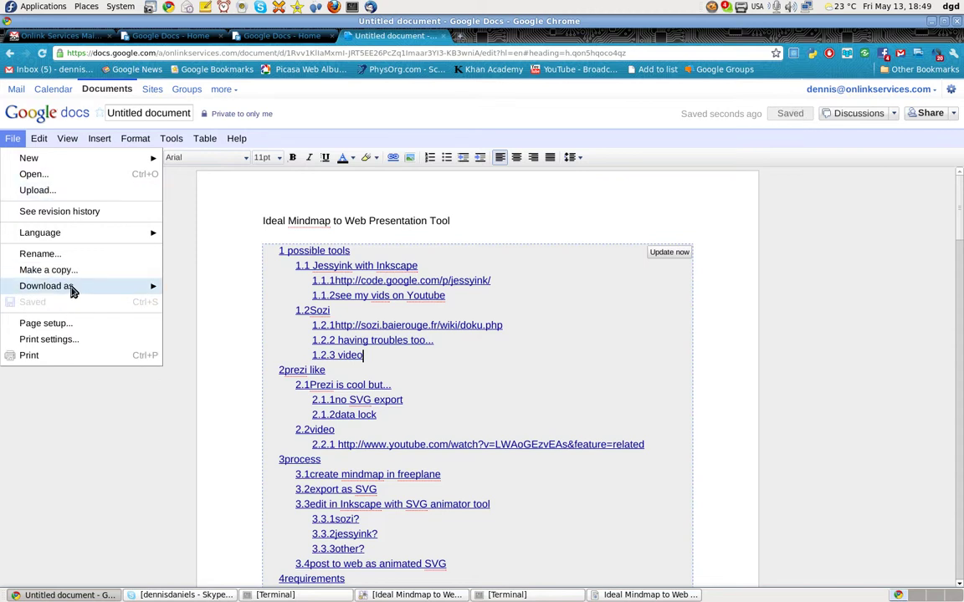
mouse_move(46, 286)
click(186, 306)
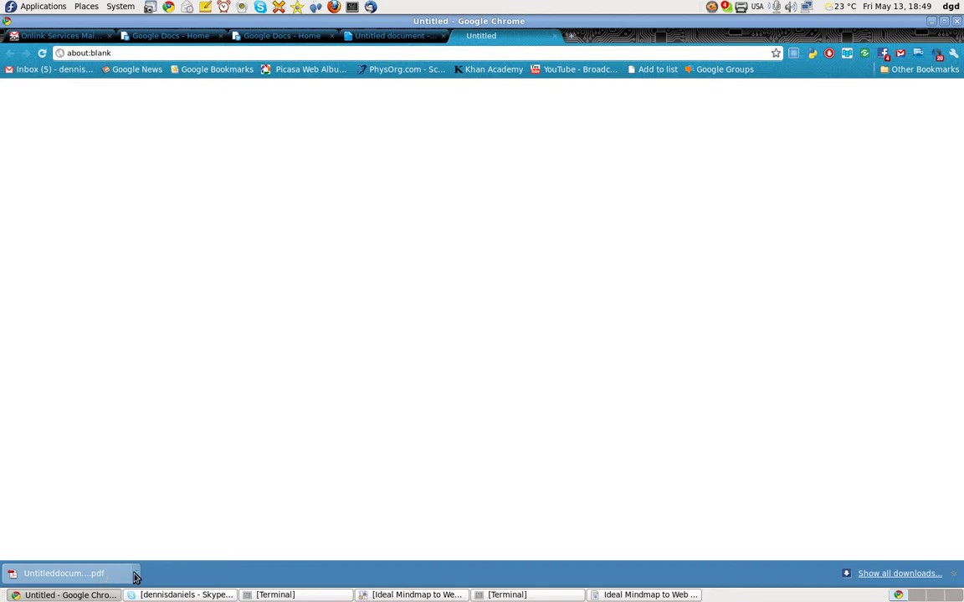
Step: Open the downloaded PDF fitted to the window and follow a table of contents entry
click(135, 574)
click(158, 511)
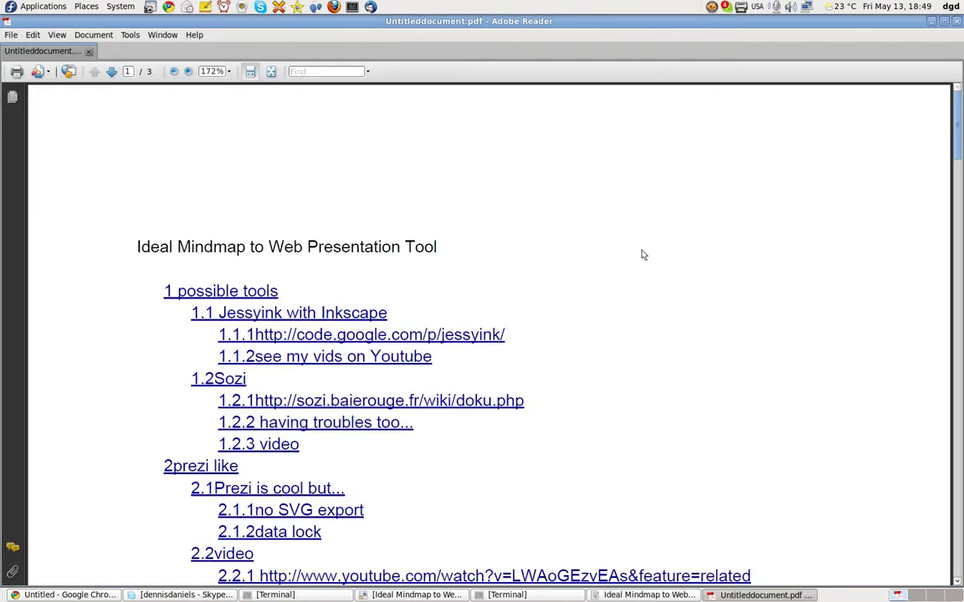
key(ctrl+0)
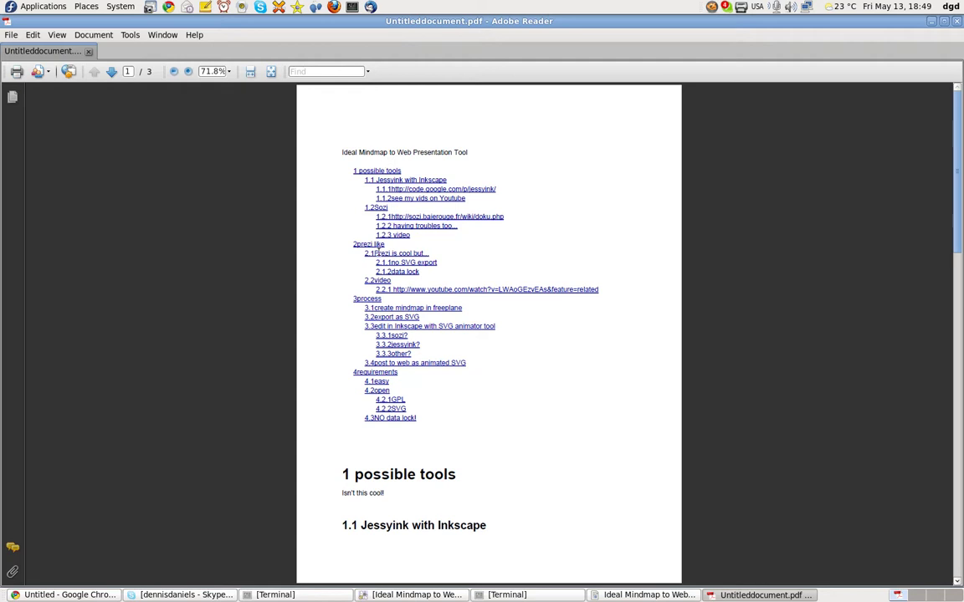
click(366, 244)
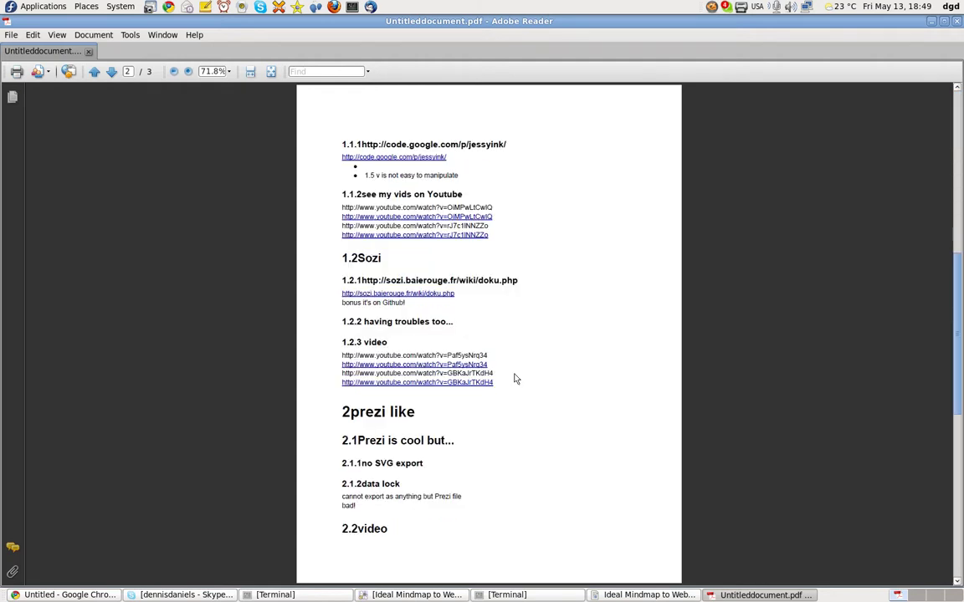
Step: Follow the last YouTube link under 1.2.3 video and allow the PDF to connect
scroll(514, 379, down, 3)
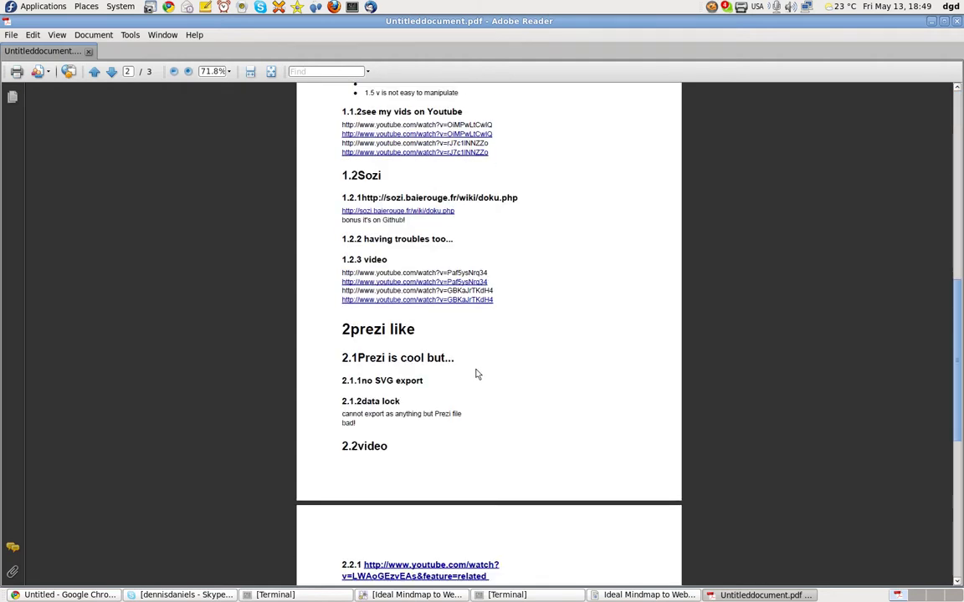
click(397, 302)
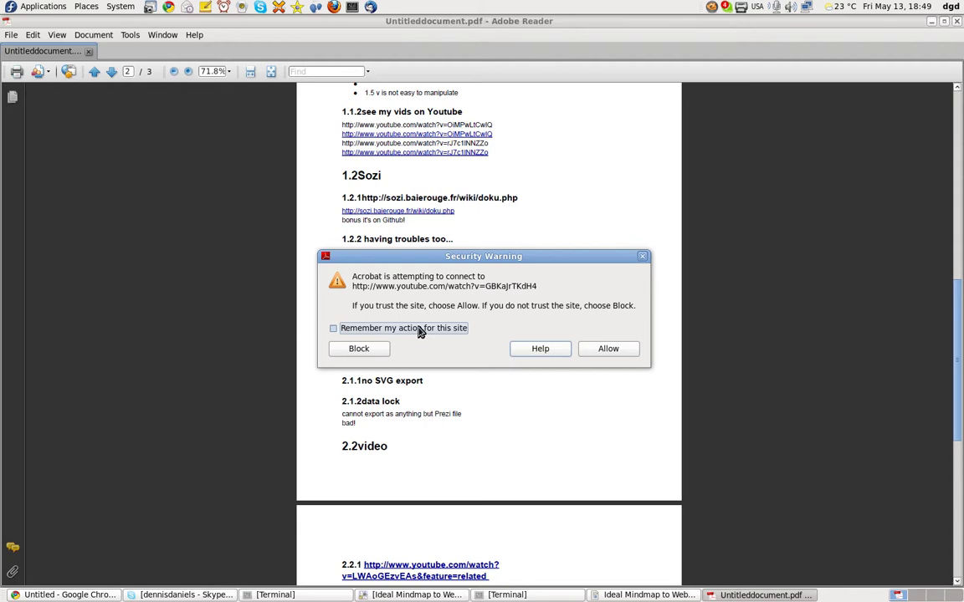
click(608, 348)
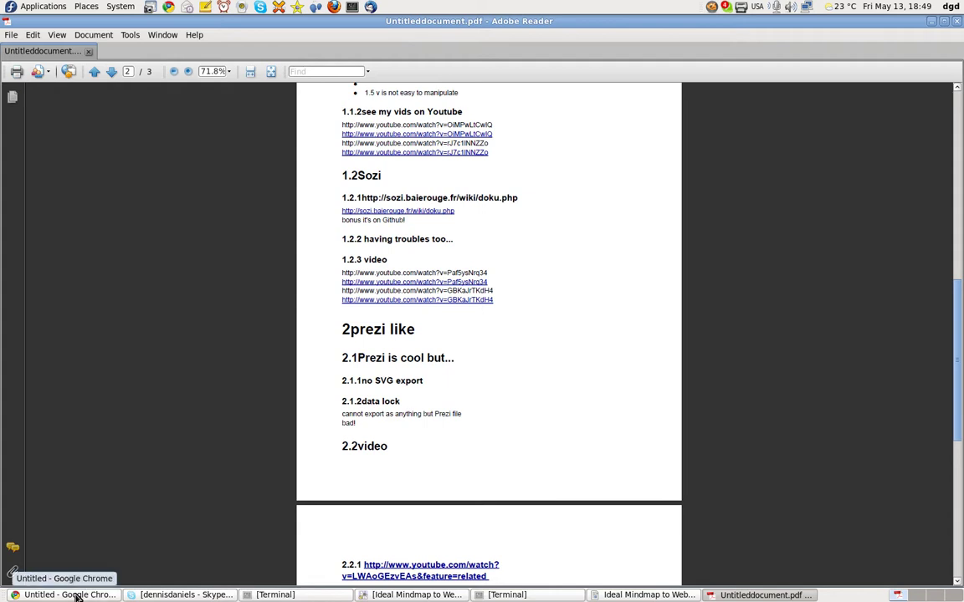
scroll(548, 326, down, 2)
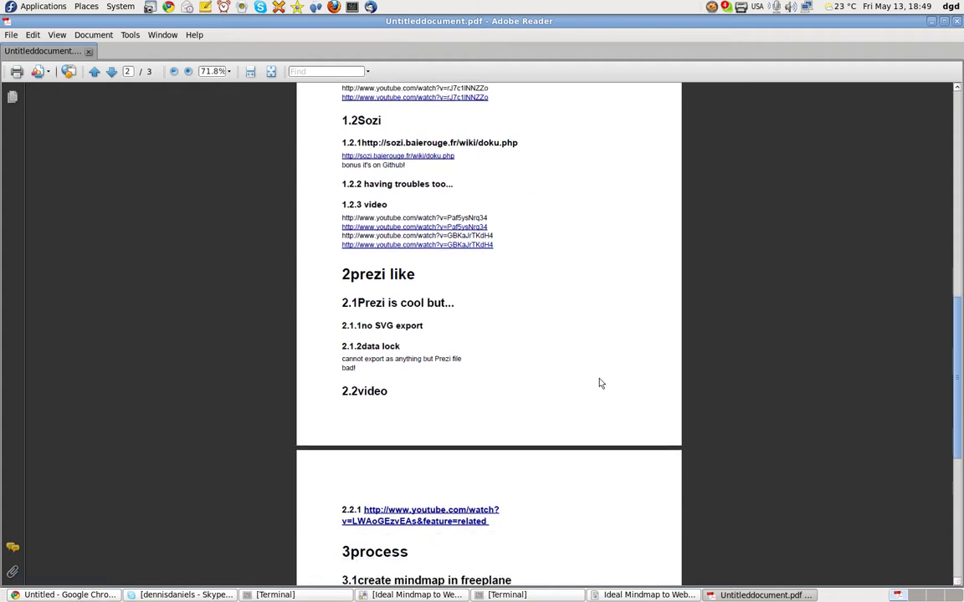
scroll(565, 372, down, 1)
scroll(592, 405, down, 2)
scroll(587, 411, down, 2)
scroll(580, 448, down, 1)
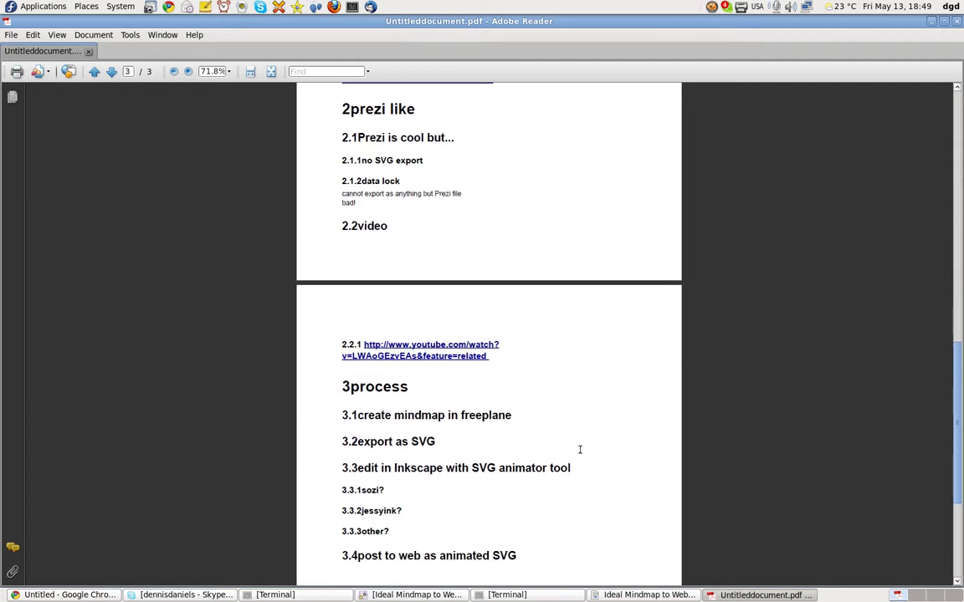
scroll(581, 449, down, 2)
scroll(581, 461, down, 2)
scroll(581, 461, down, 1)
scroll(581, 461, down, 2)
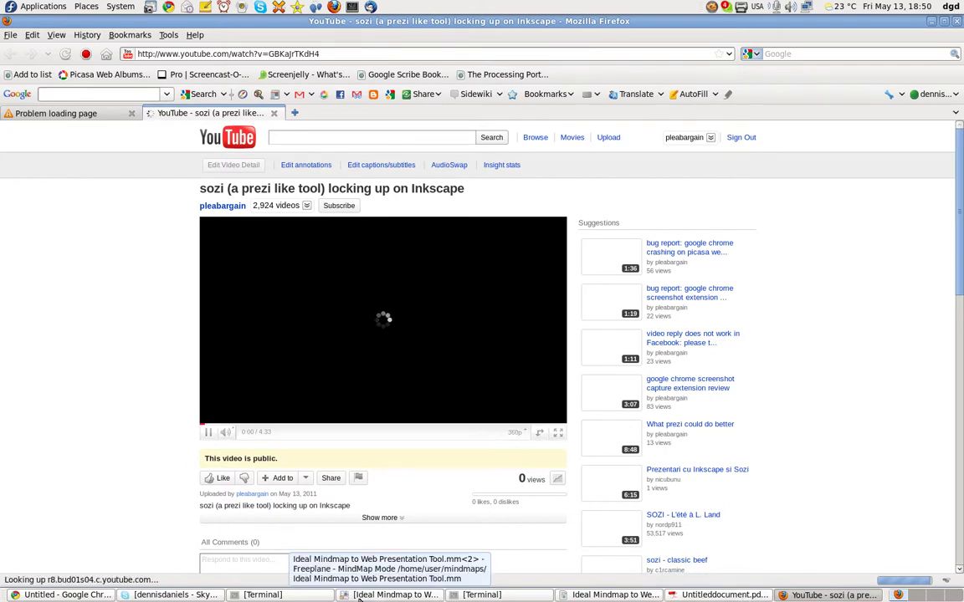
Step: Switch to the Freeplane mind map and back to the playing Sozi YouTube video
click(417, 598)
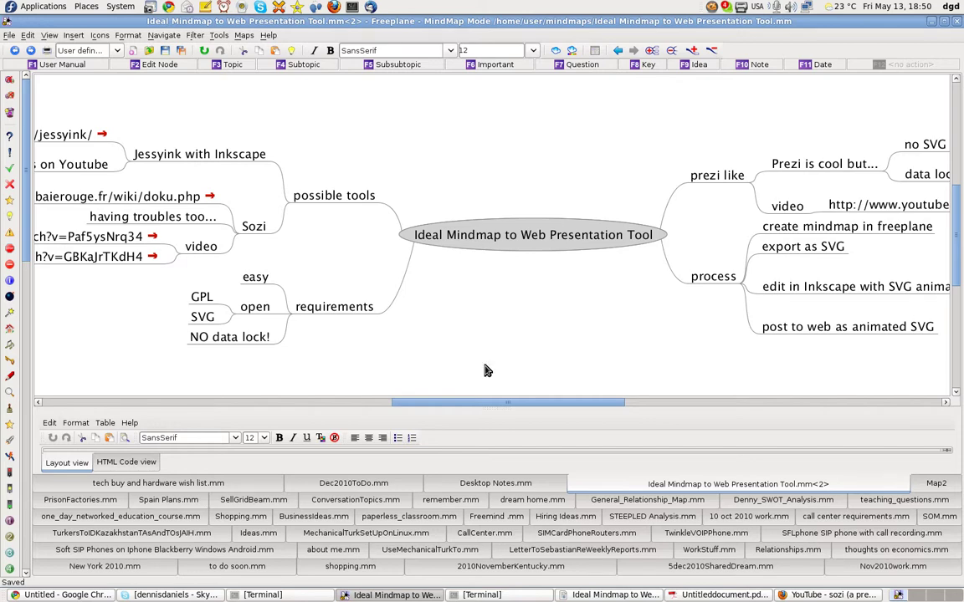
click(813, 595)
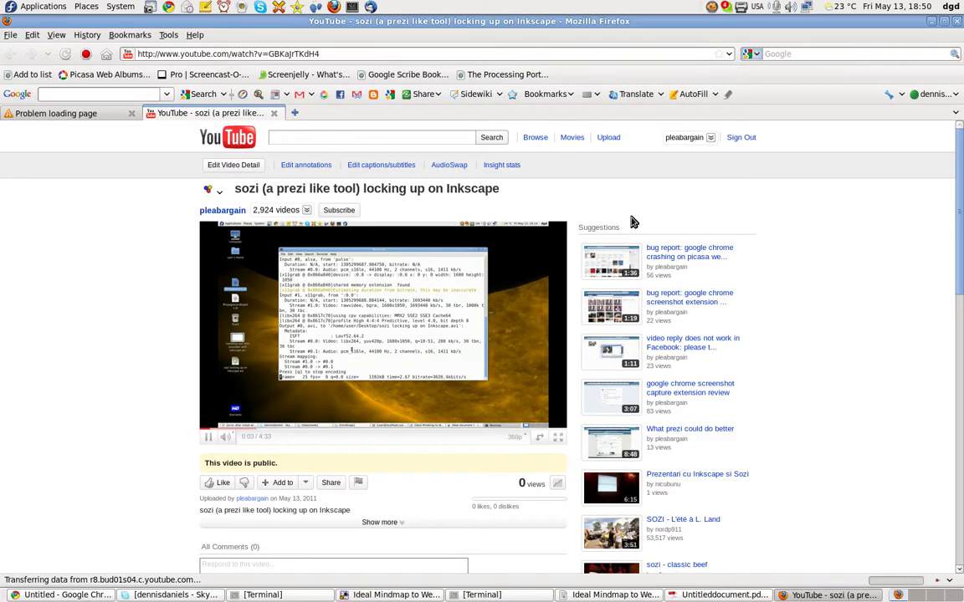